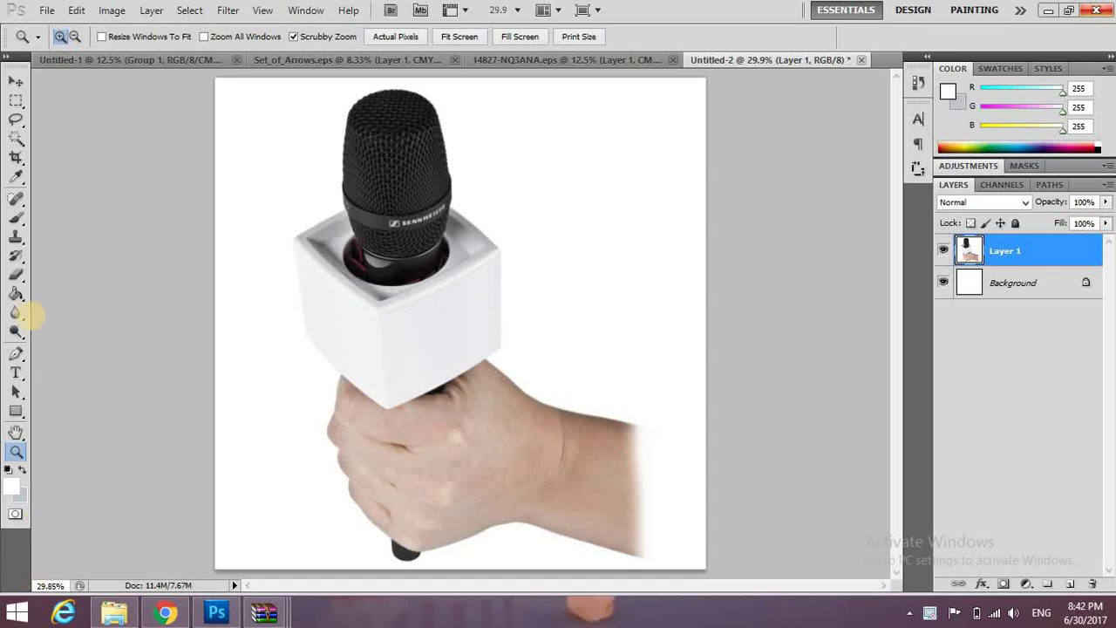
Draw a white rectangle shape over the flag's right front face and resize it to fit.
click(16, 411)
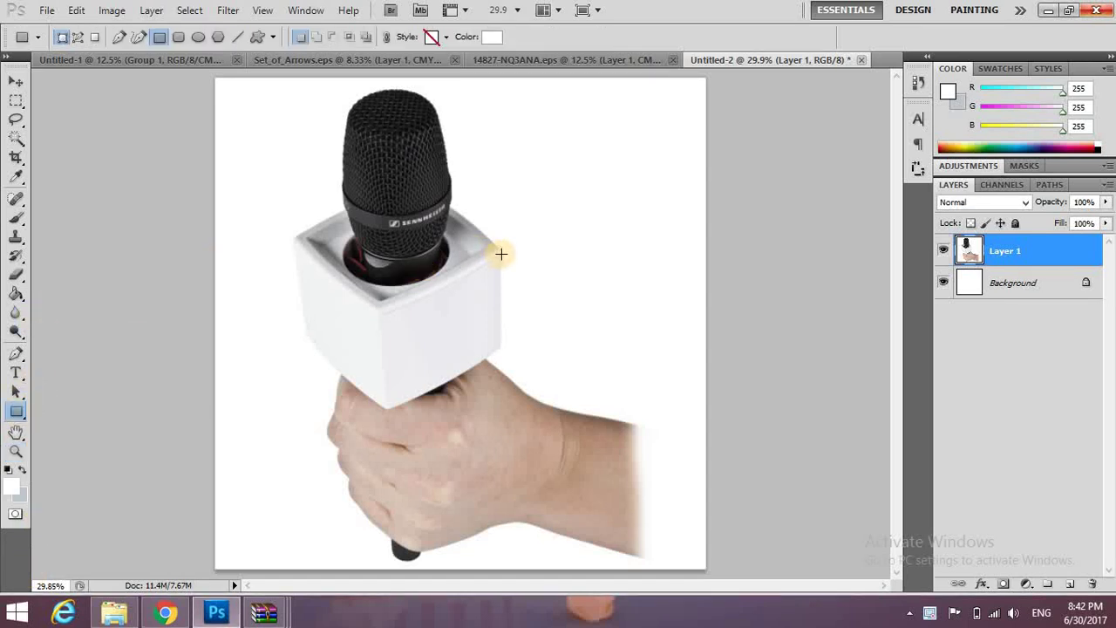
drag(500, 254, 385, 408)
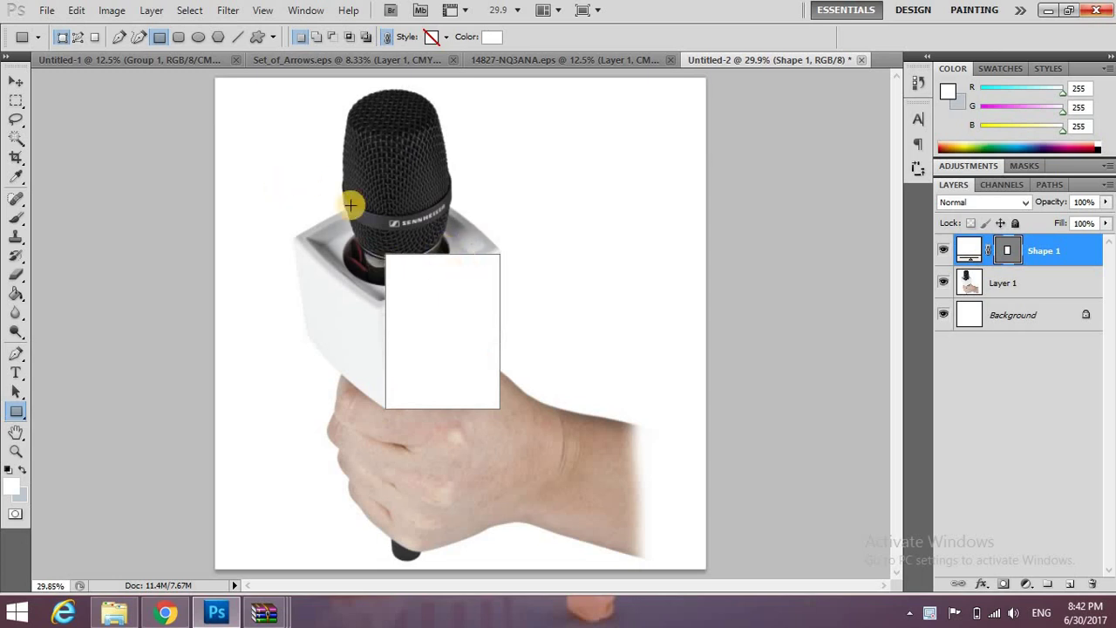
click(77, 10)
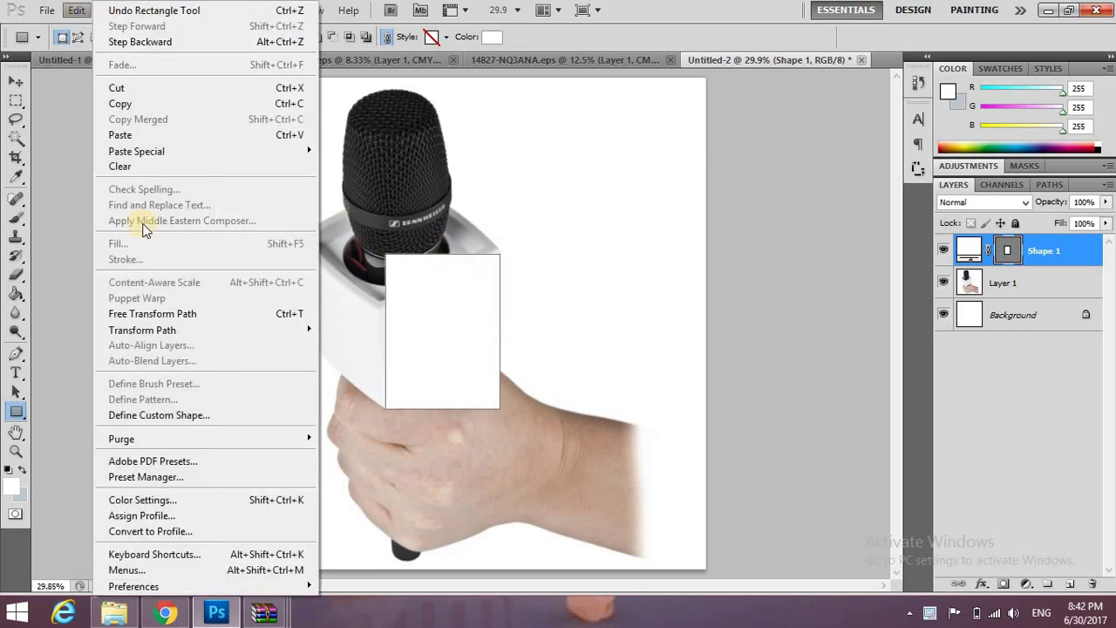
click(188, 314)
drag(442, 253, 442, 303)
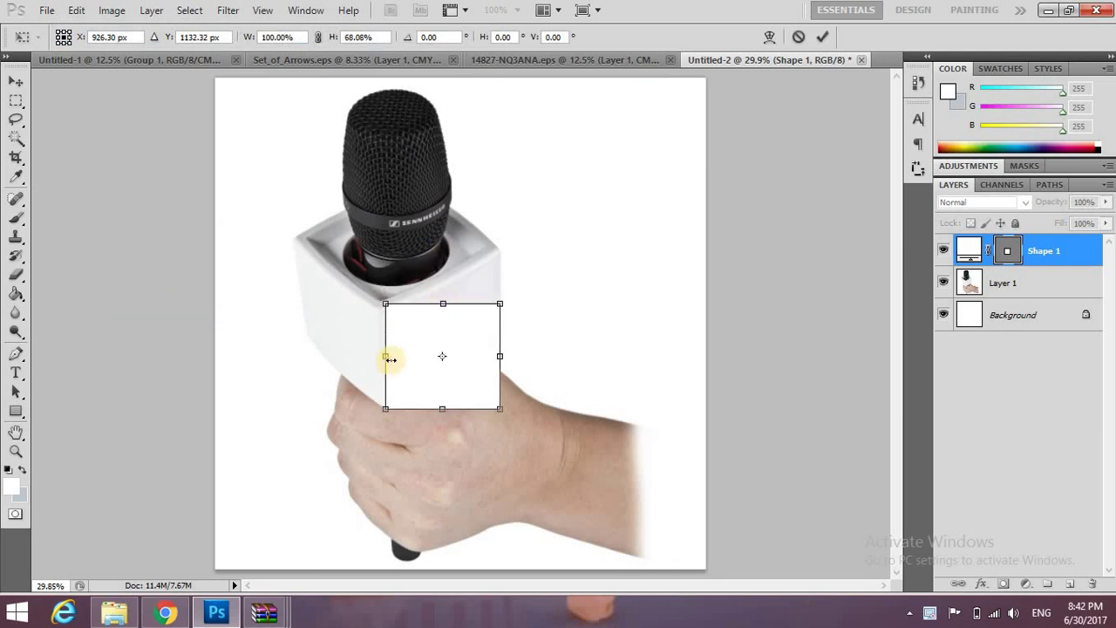
drag(383, 360, 381, 360)
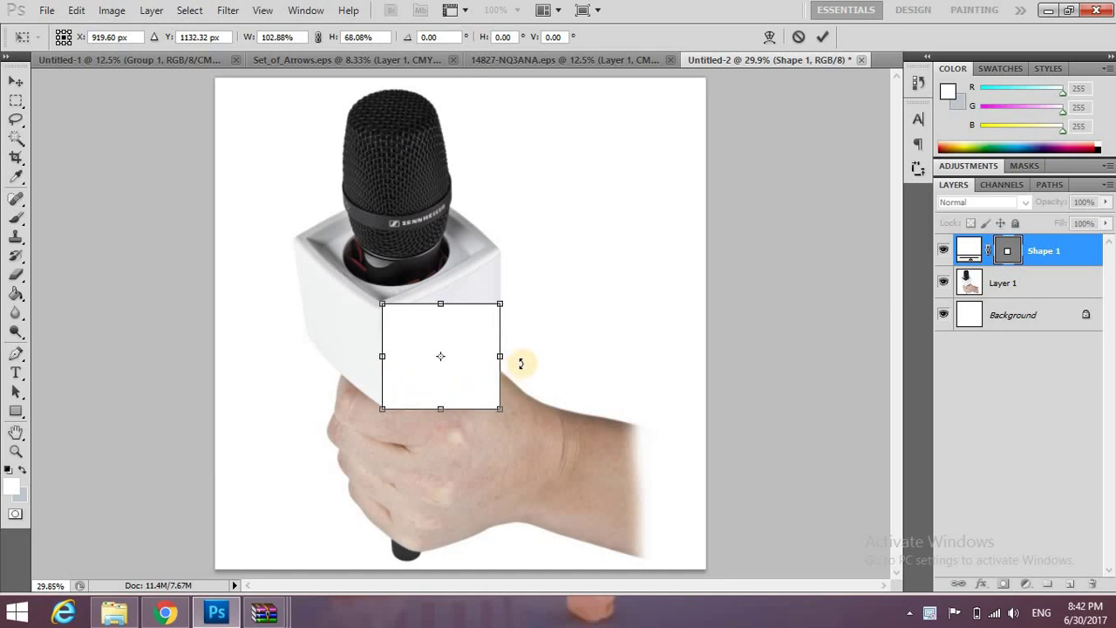
key(Return)
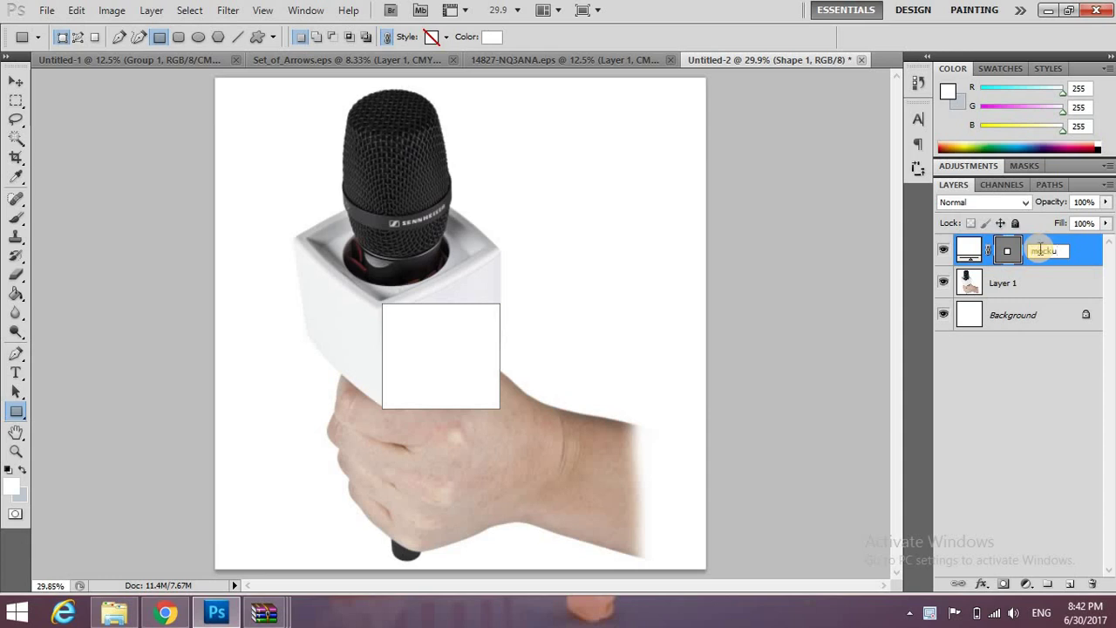
Rename the white rectangle's layer to 'mockup1' and convert it into a smart object.
key(Return)
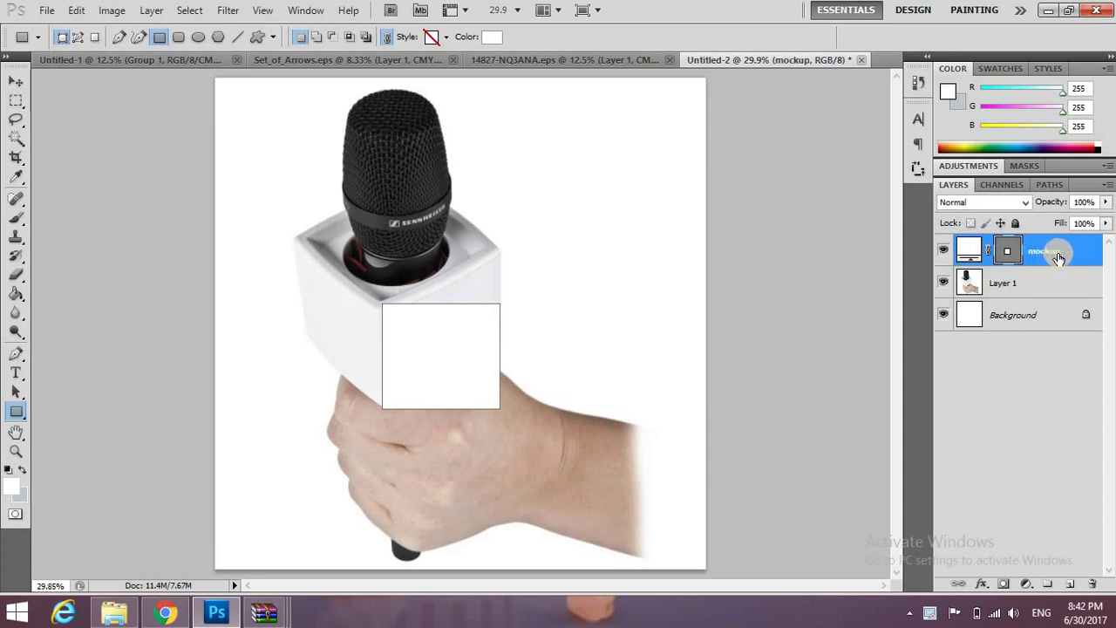
text(1)
key(Return)
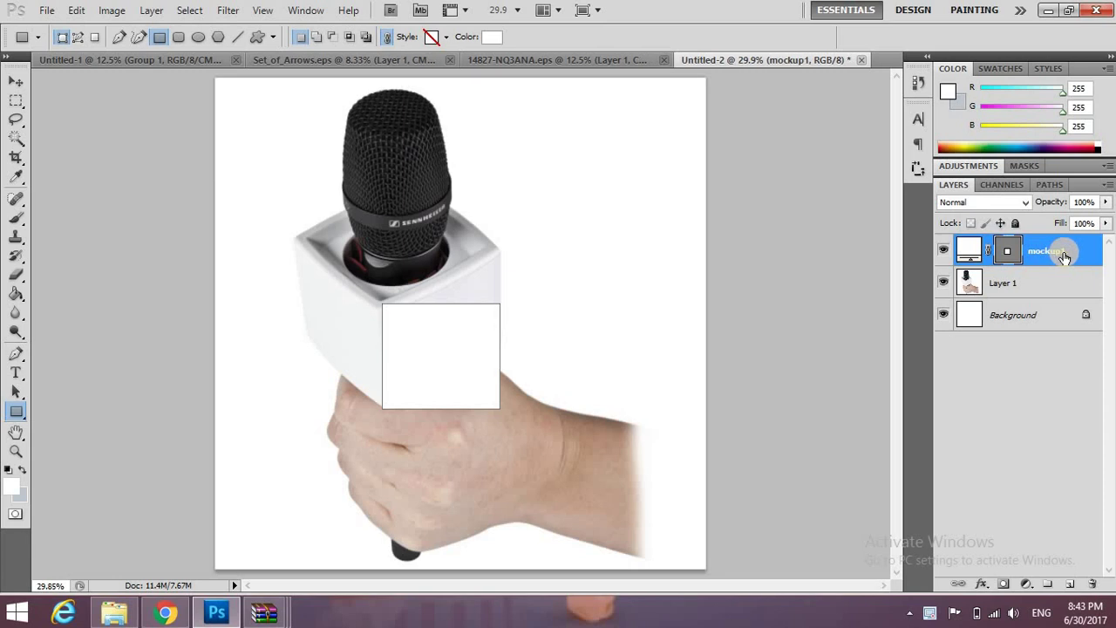
right_click(1065, 252)
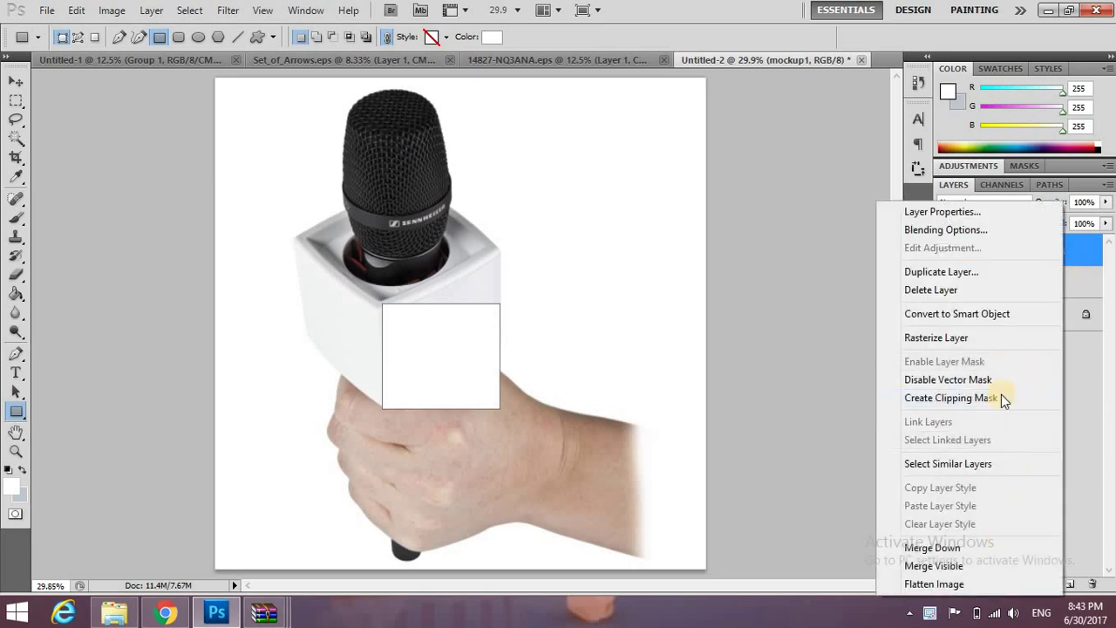
click(986, 314)
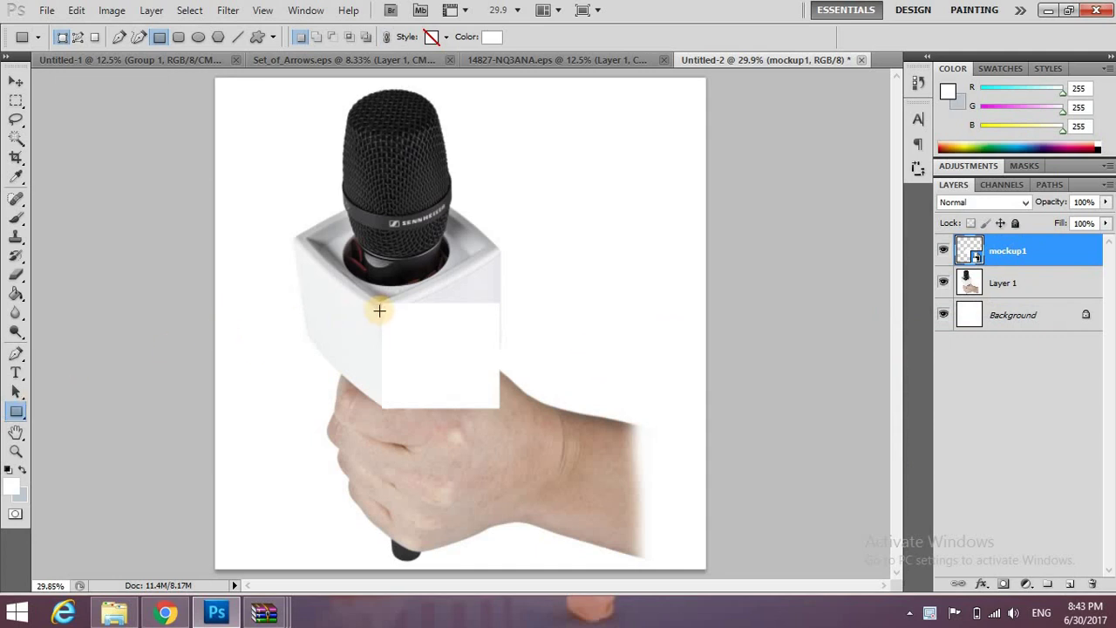
drag(379, 310, 300, 413)
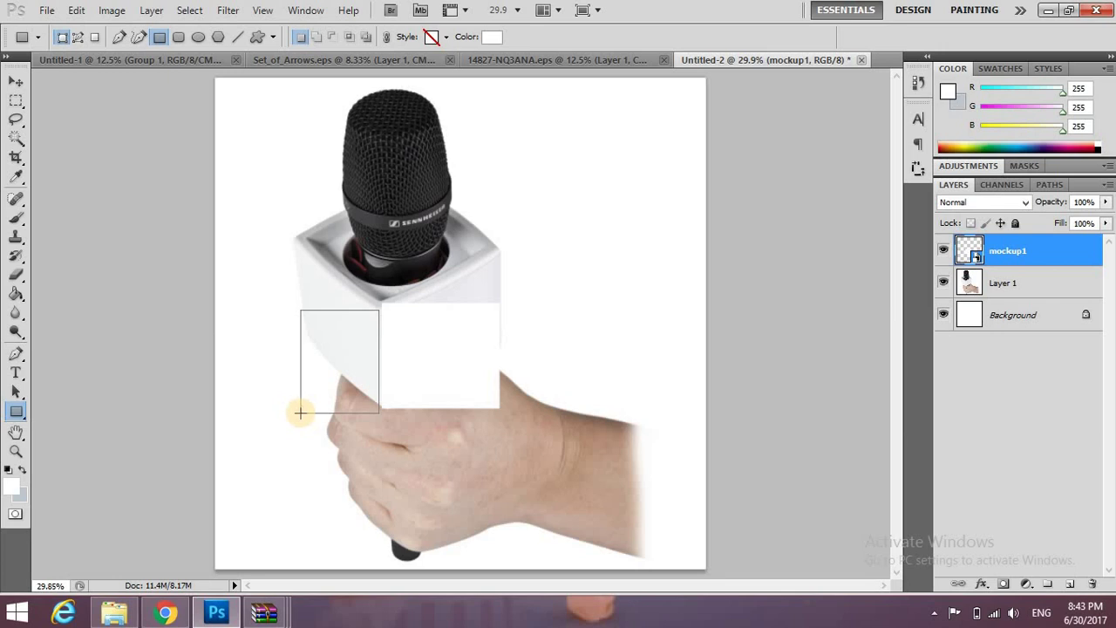
drag(300, 413, 278, 407)
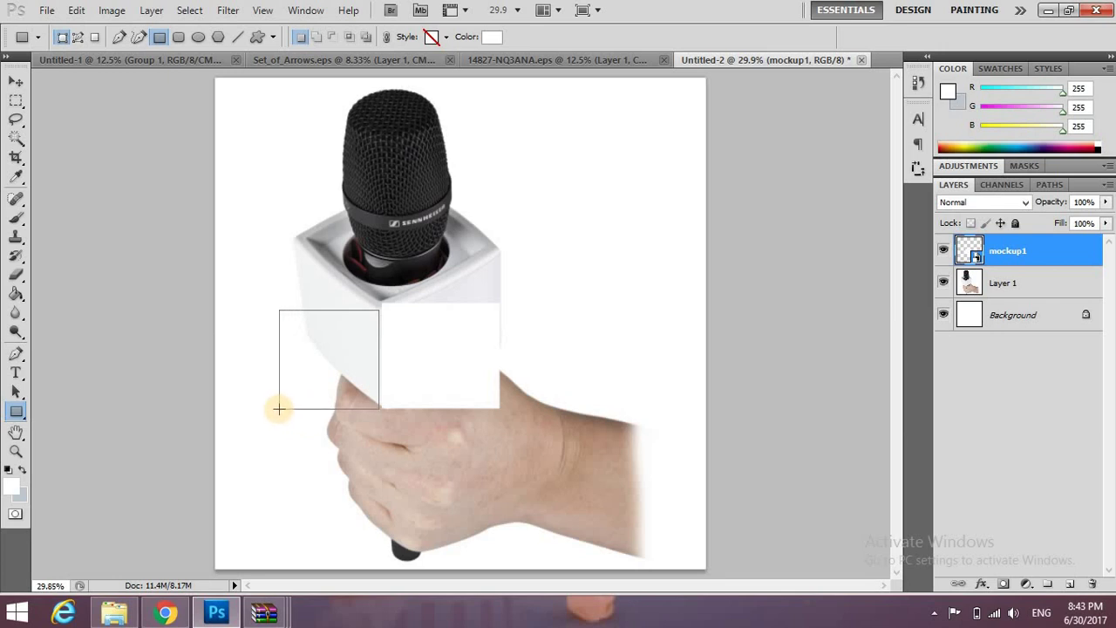
drag(278, 407, 279, 407)
key(ctrl+t)
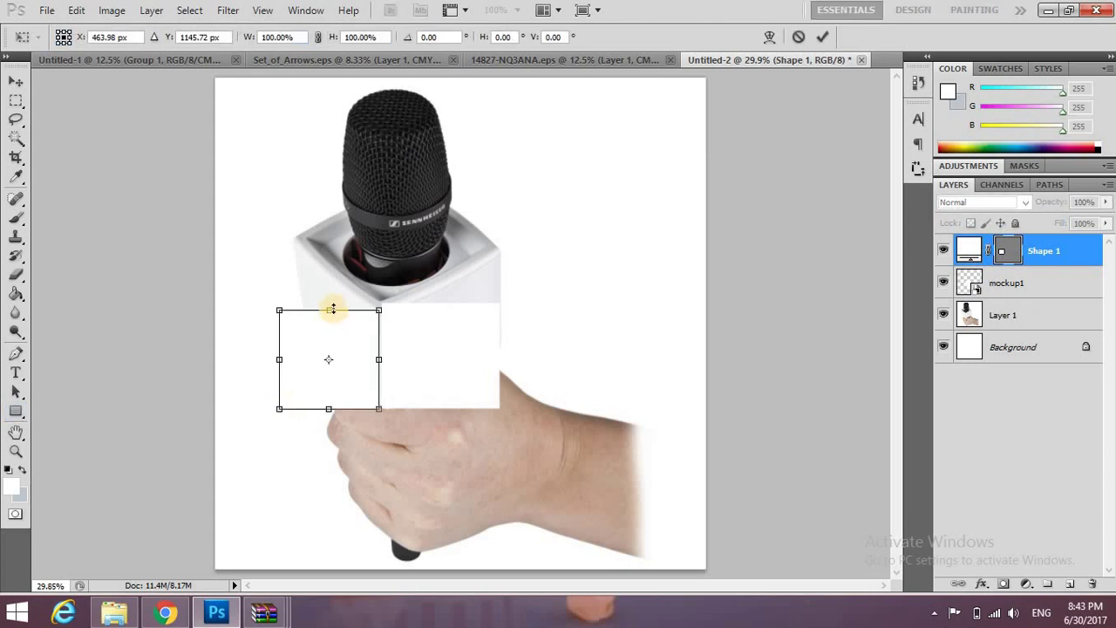
drag(332, 309, 331, 302)
key(Return)
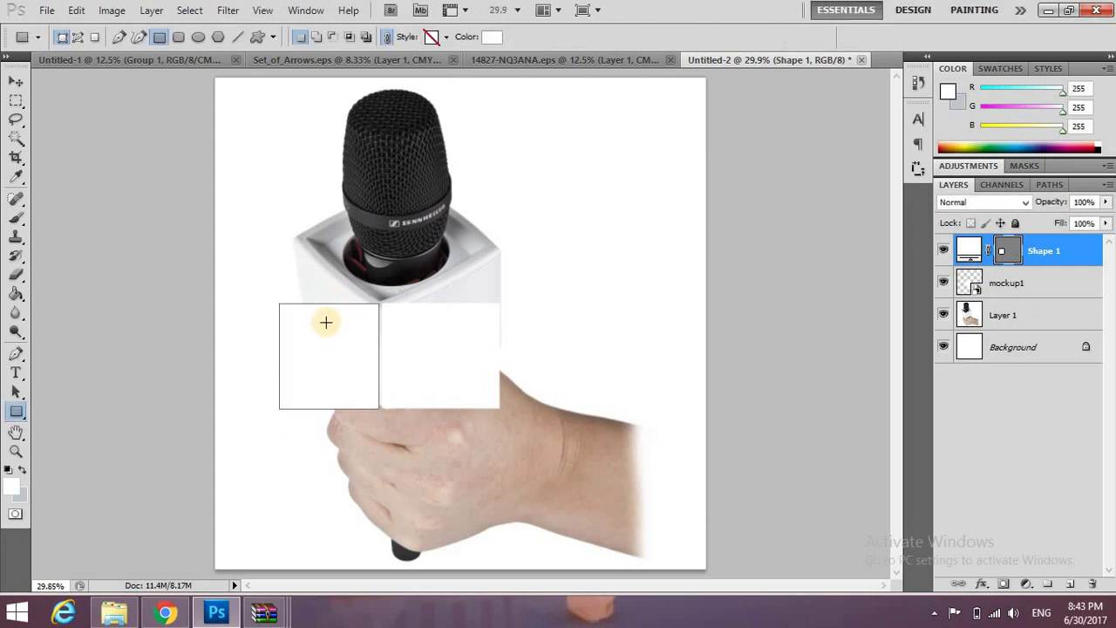
key(ctrl+t)
drag(277, 353, 269, 353)
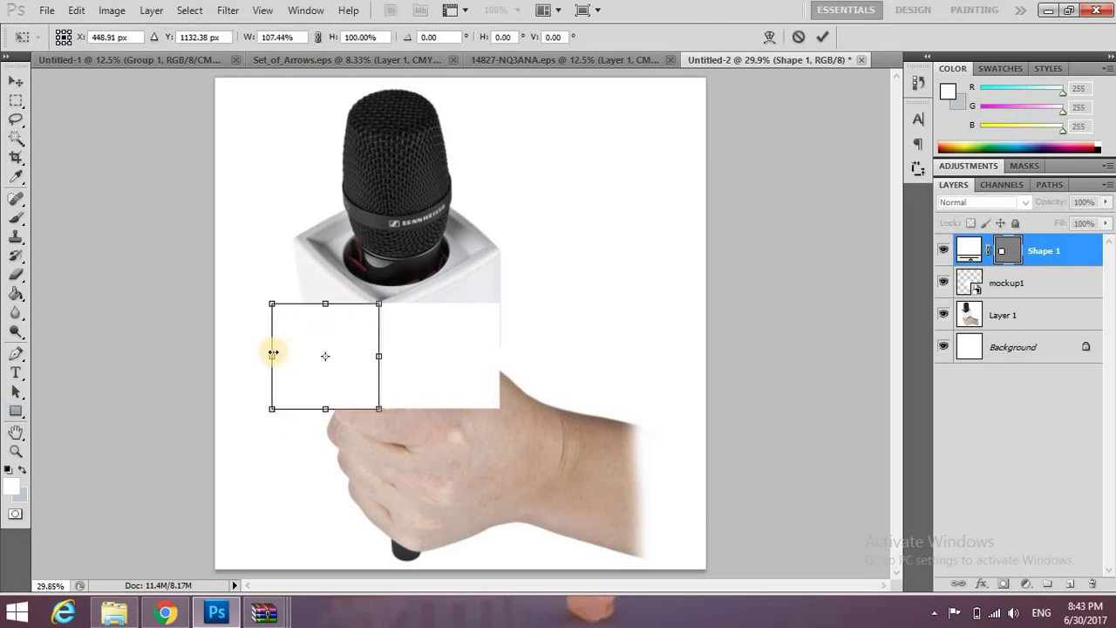
key(Return)
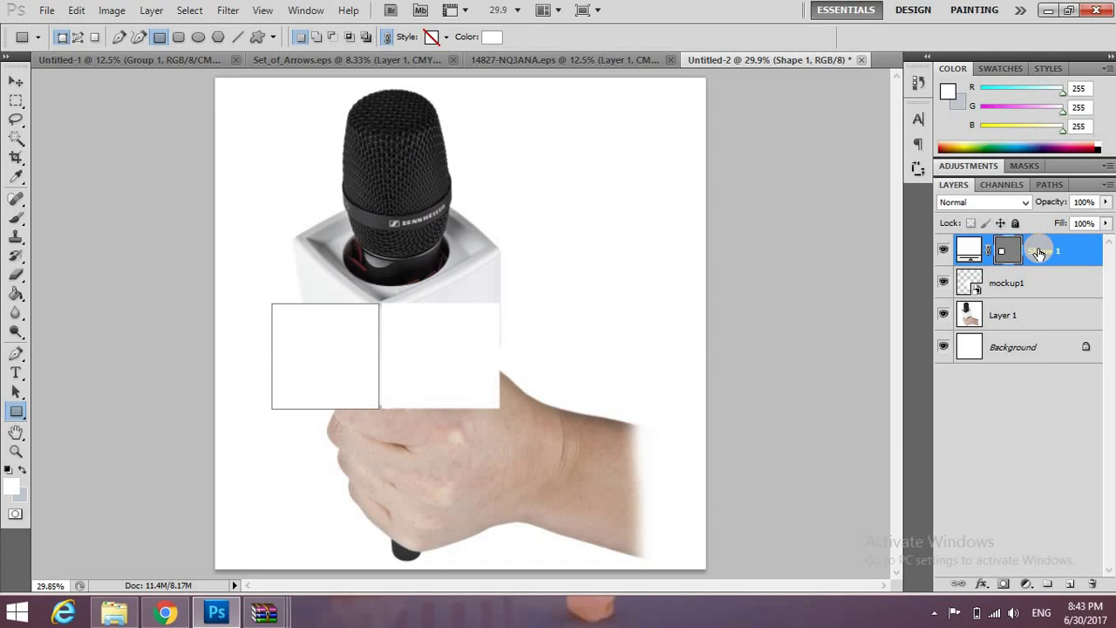
key(Delete)
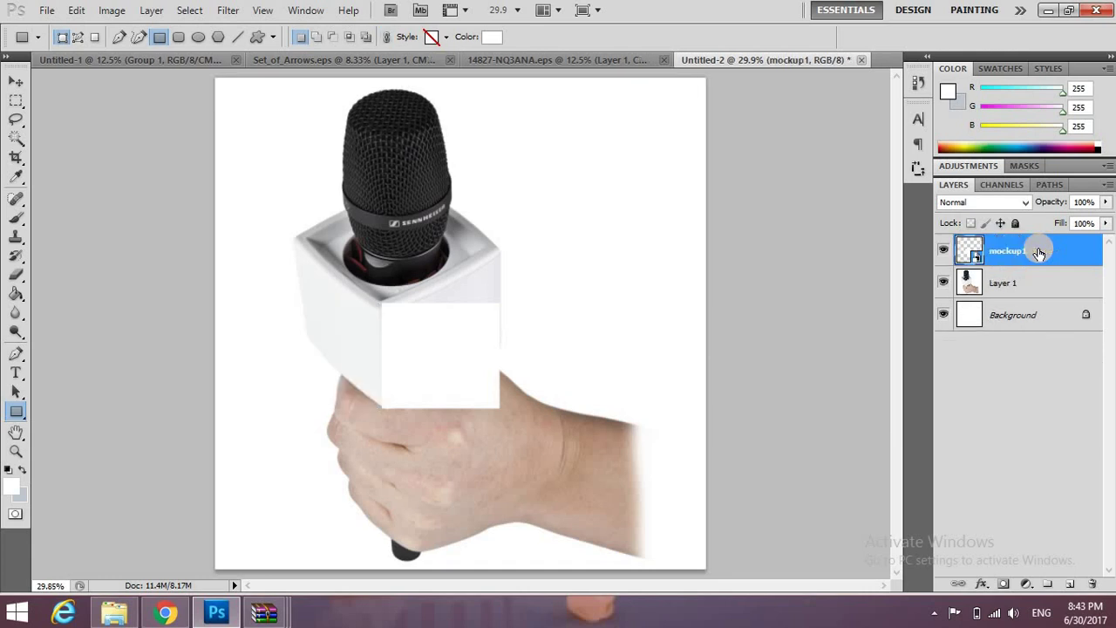
Duplicate the mockup1 layer and rename the copy to 'mockup right'.
right_click(1025, 253)
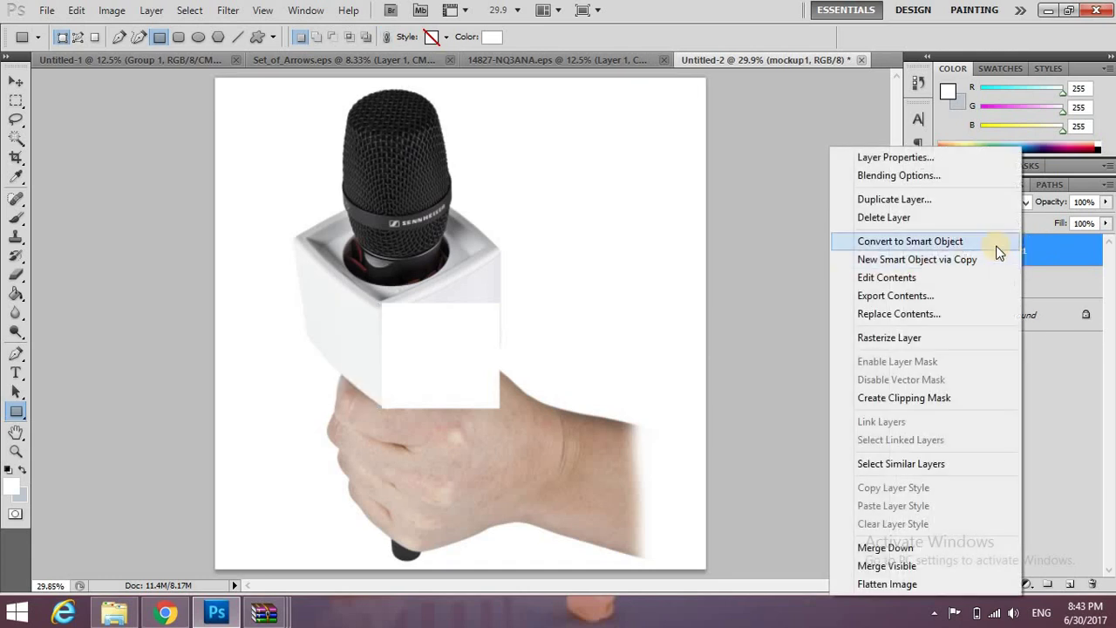
click(776, 252)
right_click(1025, 255)
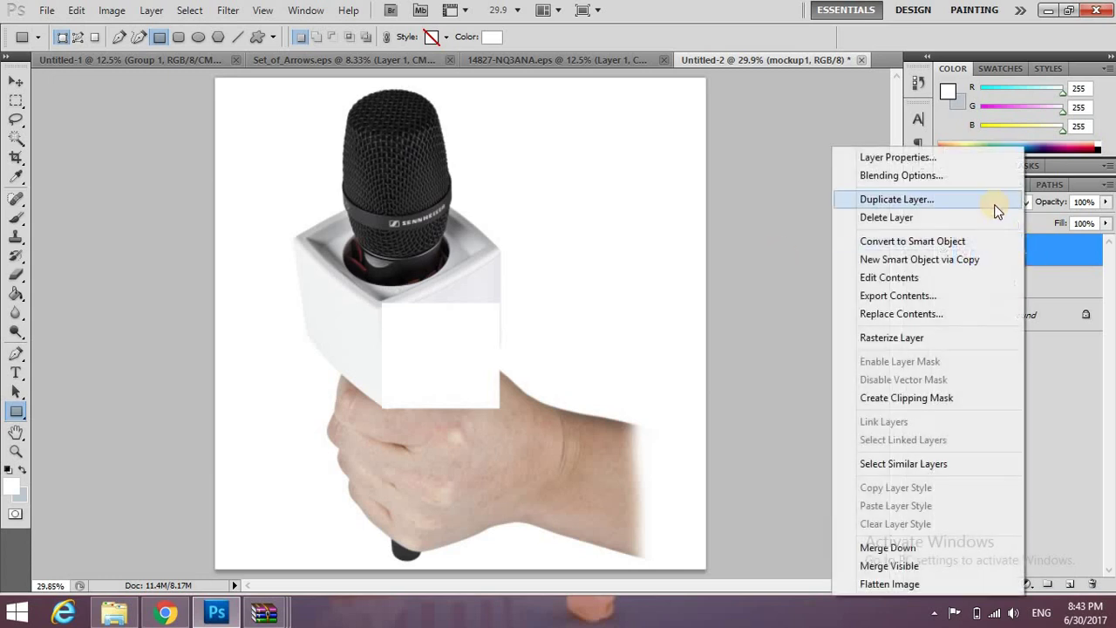
click(993, 203)
key(Return)
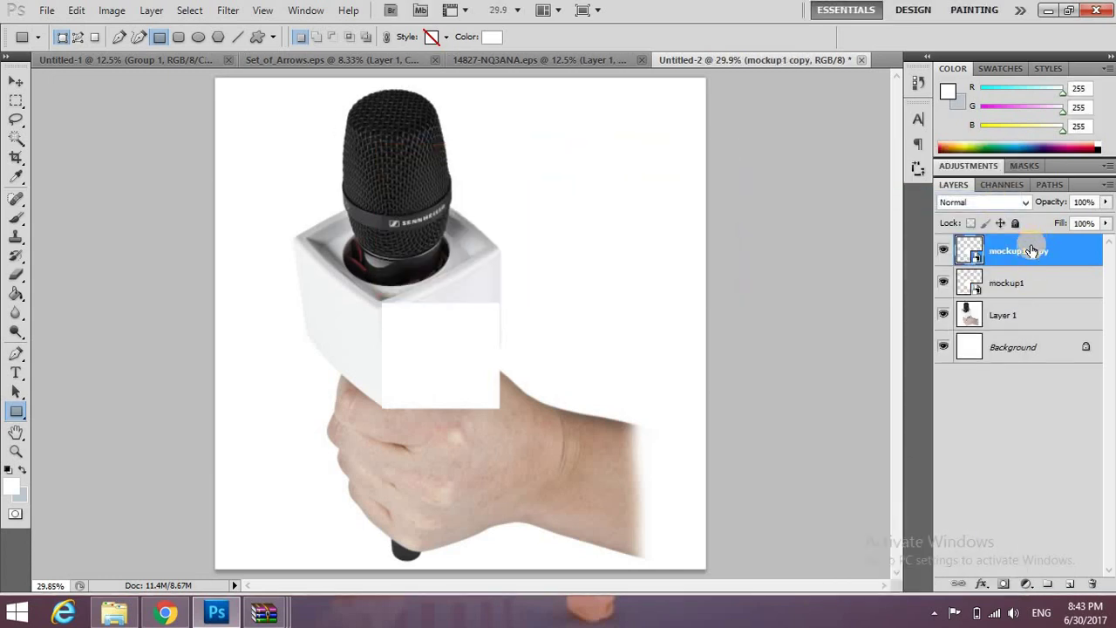
double_click(1032, 251)
drag(1052, 251, 1031, 249)
key(BackSpace)
Rename the original mockup1 layer to 'mockup left'.
double_click(1037, 288)
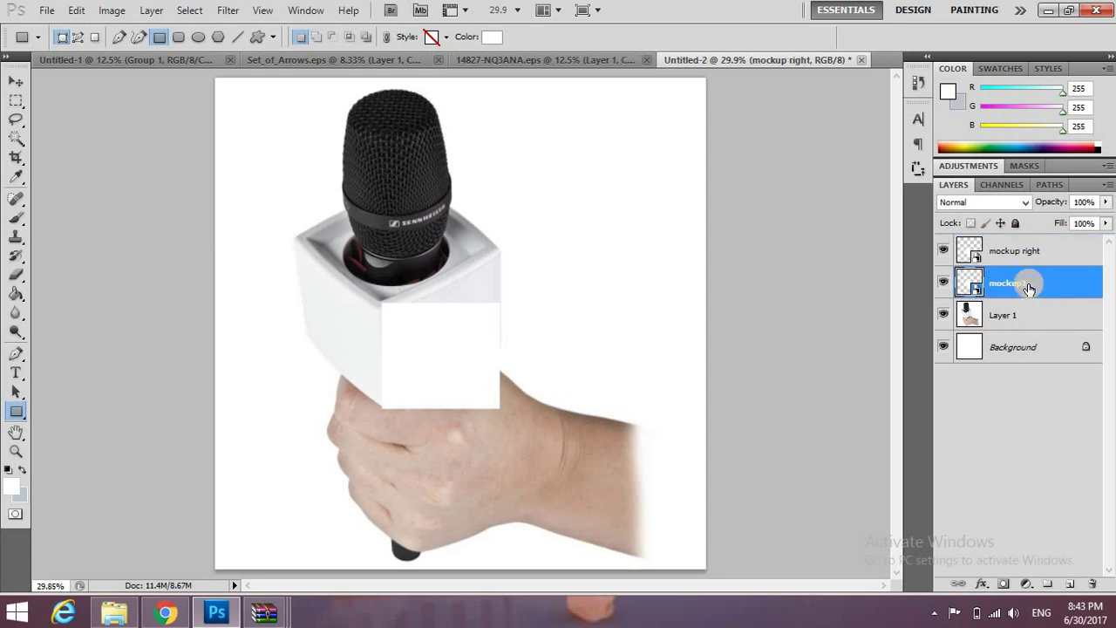
click(1071, 258)
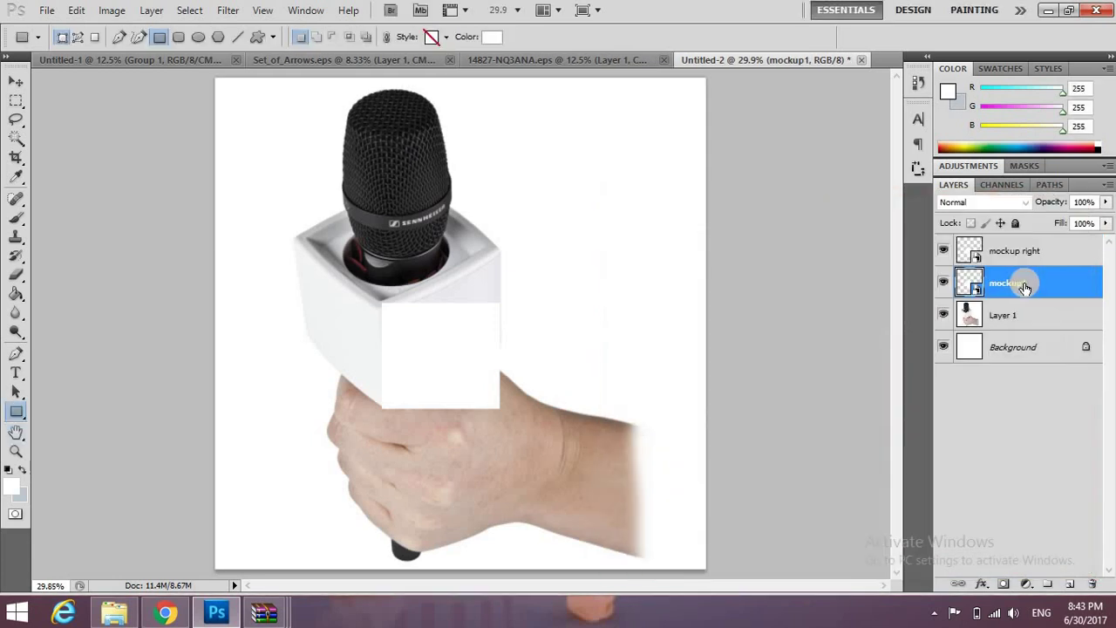
right_click(1024, 286)
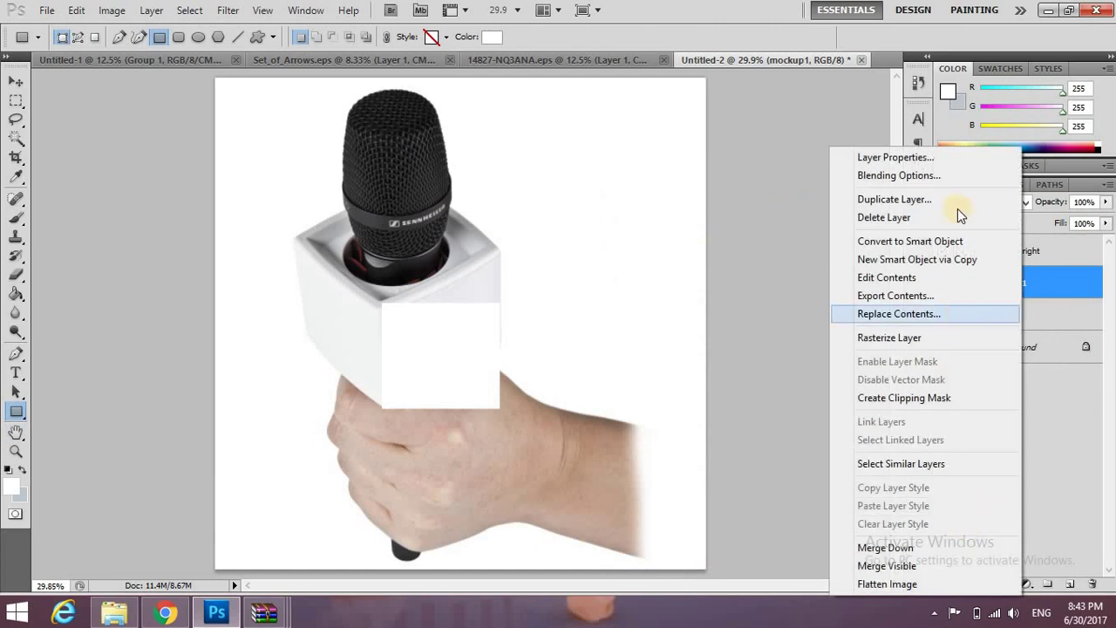
double_click(1011, 282)
text(mockup left)
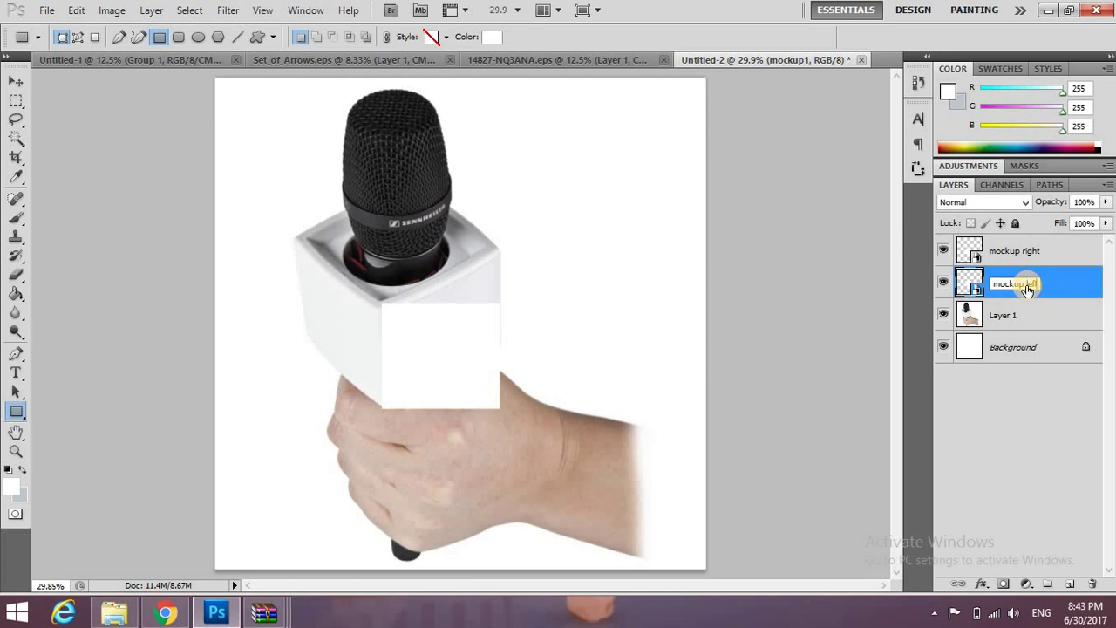
key(Return)
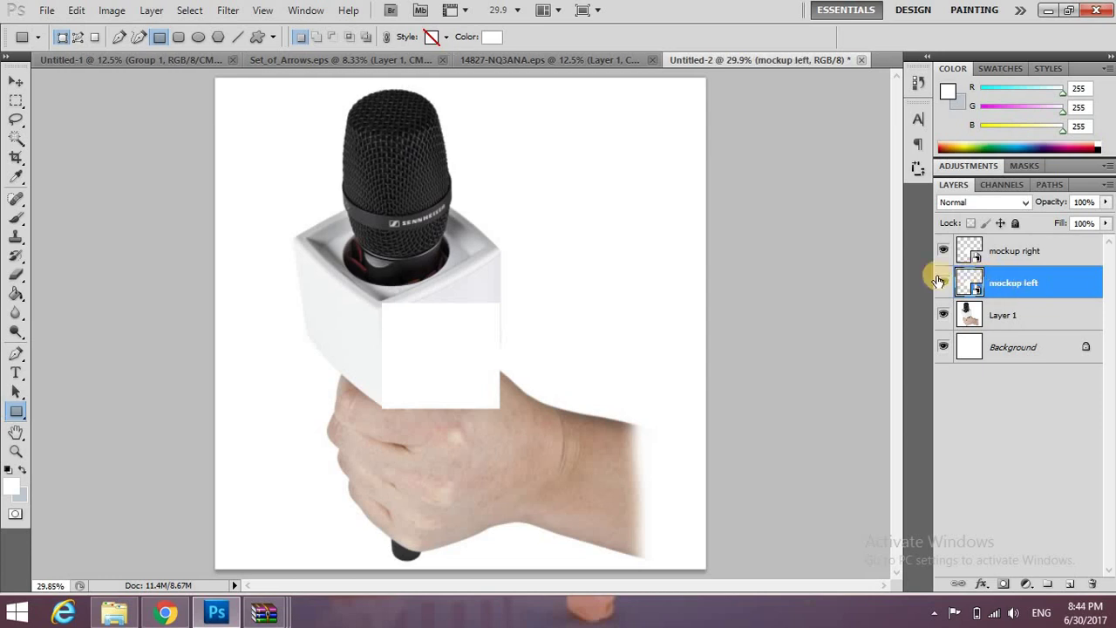
Move the mockup left card onto the flag's left face and open the smart object contents as mockup1.psb.
click(14, 82)
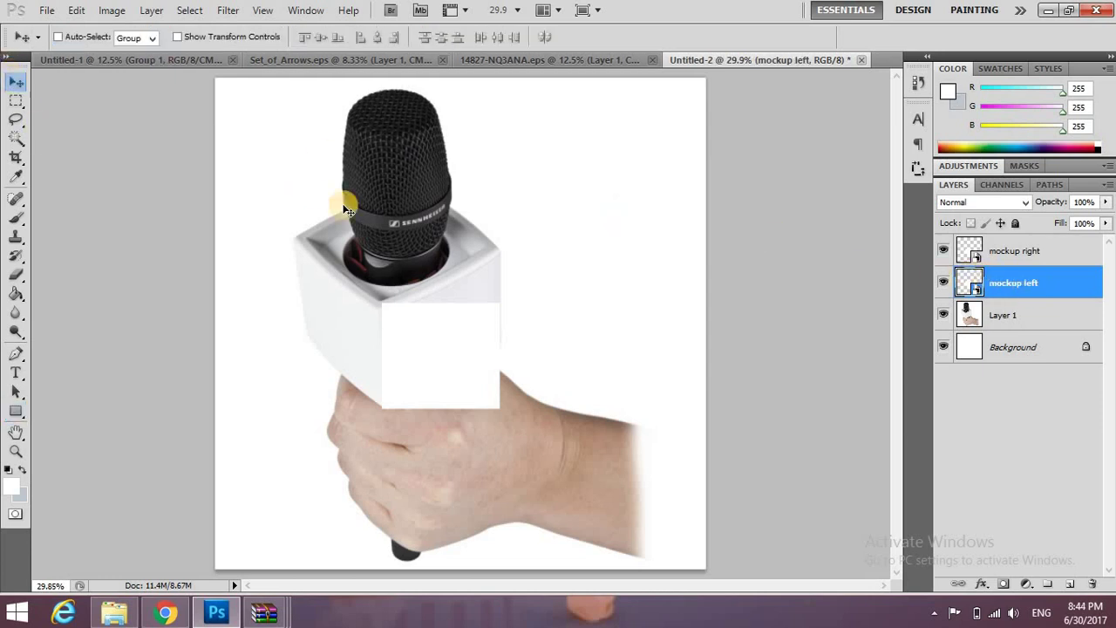
mouse_move(410, 349)
mouse_down()
mouse_move(327, 336)
mouse_move(327, 360)
mouse_up()
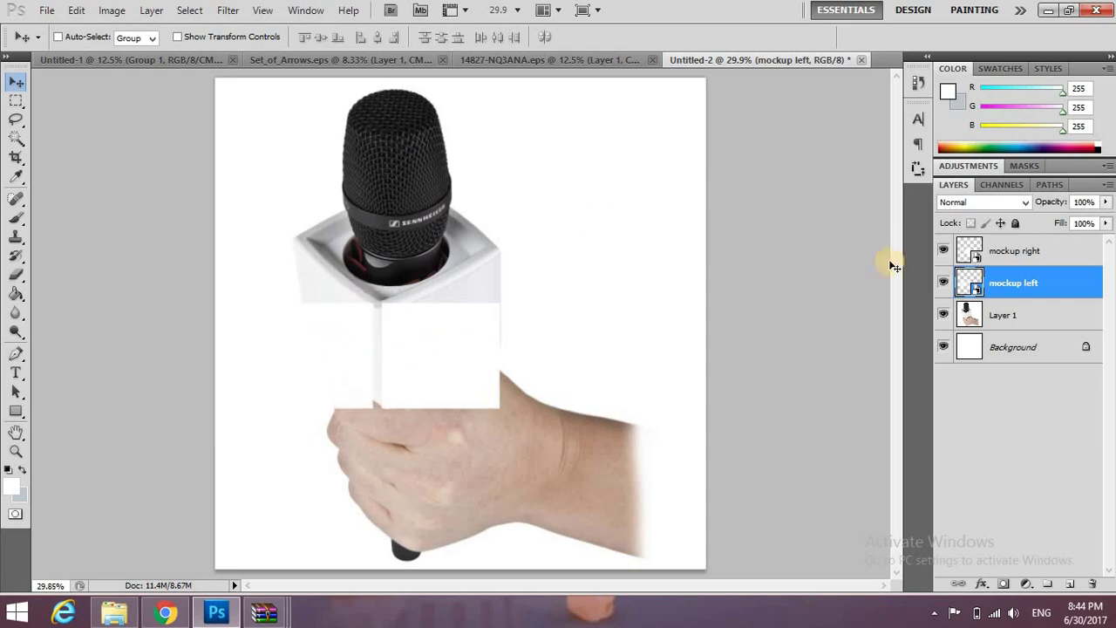
double_click(1013, 251)
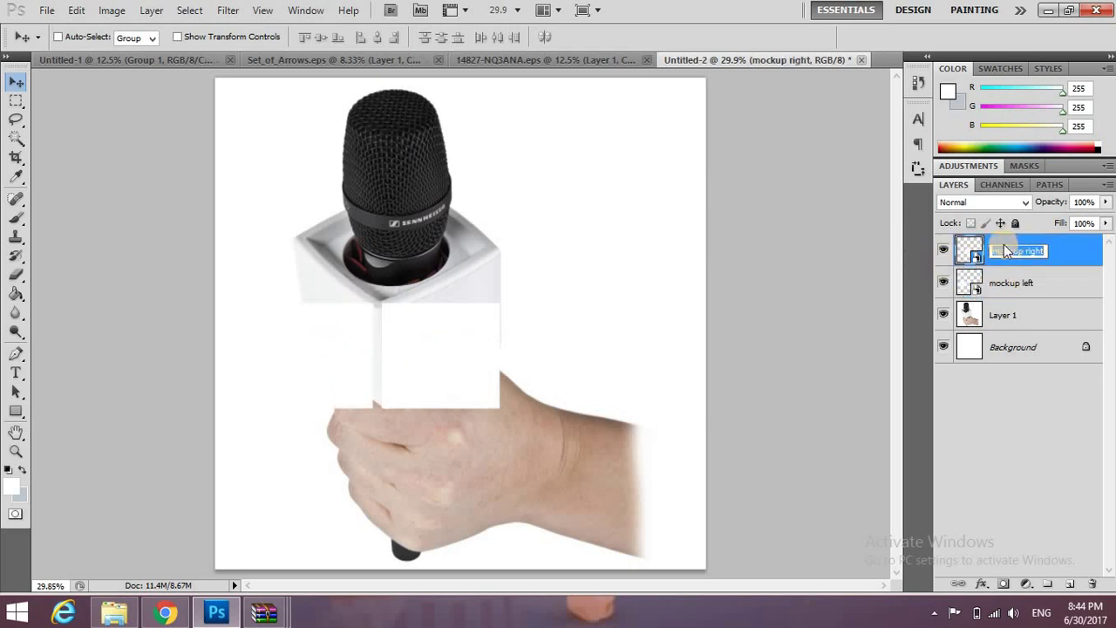
click(969, 251)
click(633, 271)
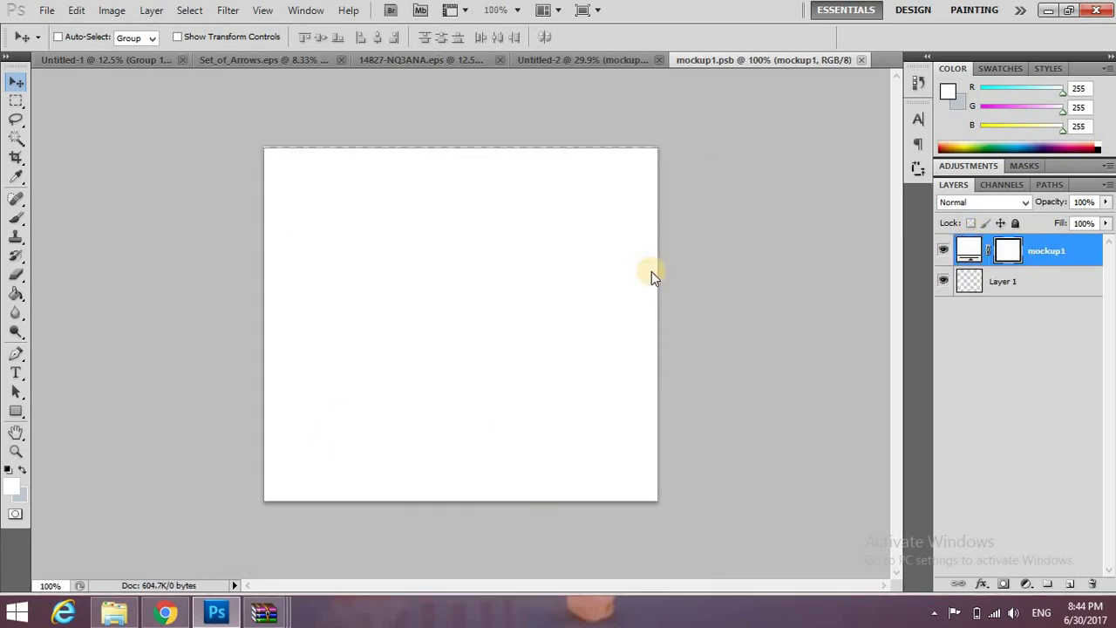
Open News_live_logo_.png from the Desktop and drag the logo into mockup1.psb as Layer 2.
click(47, 11)
click(62, 39)
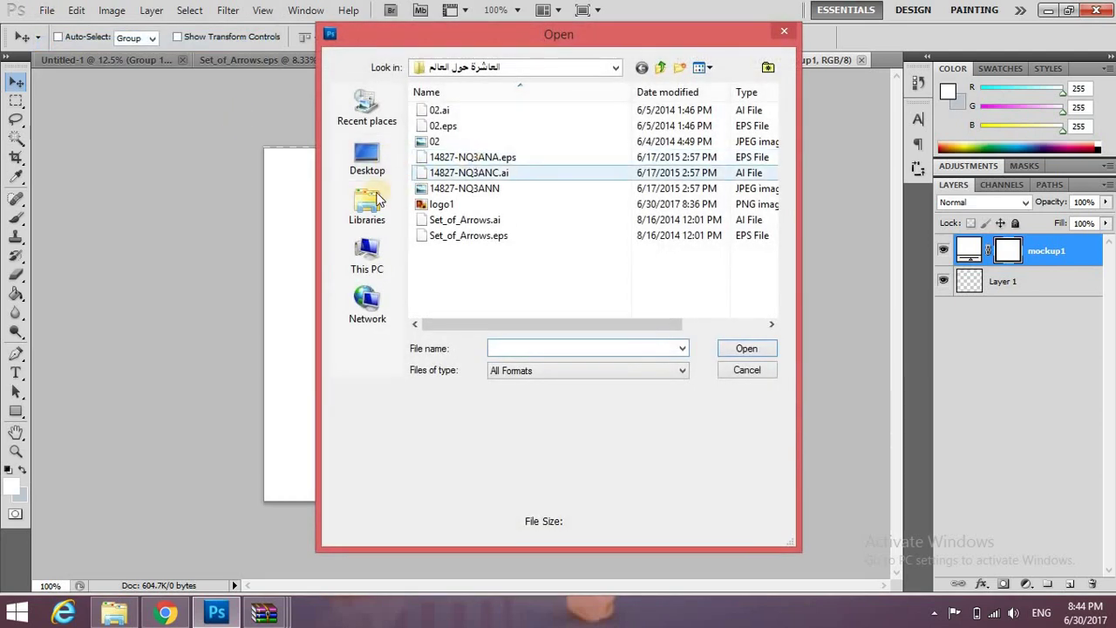
click(384, 152)
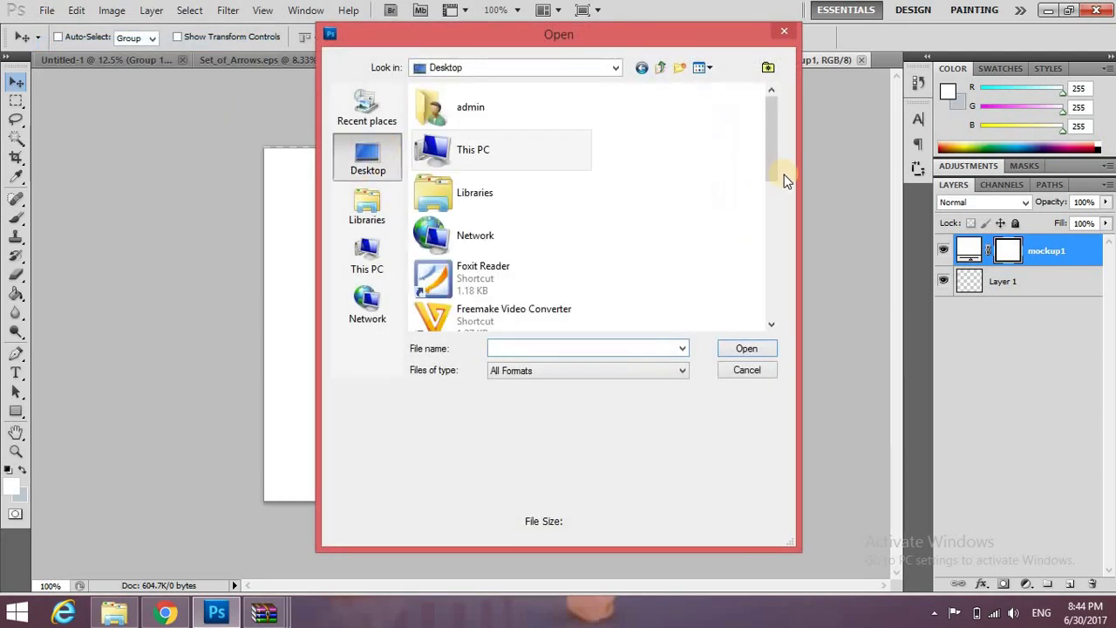
drag(774, 167, 771, 300)
double_click(523, 321)
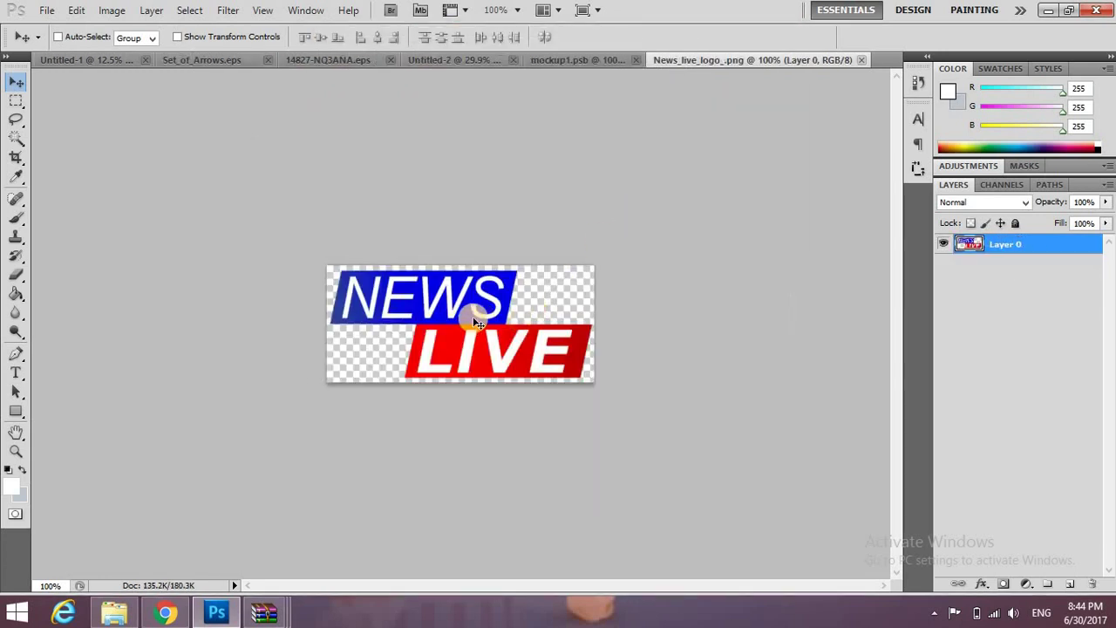
mouse_move(477, 322)
mouse_down()
mouse_move(578, 75)
mouse_move(541, 269)
mouse_move(478, 293)
mouse_move(463, 314)
mouse_up()
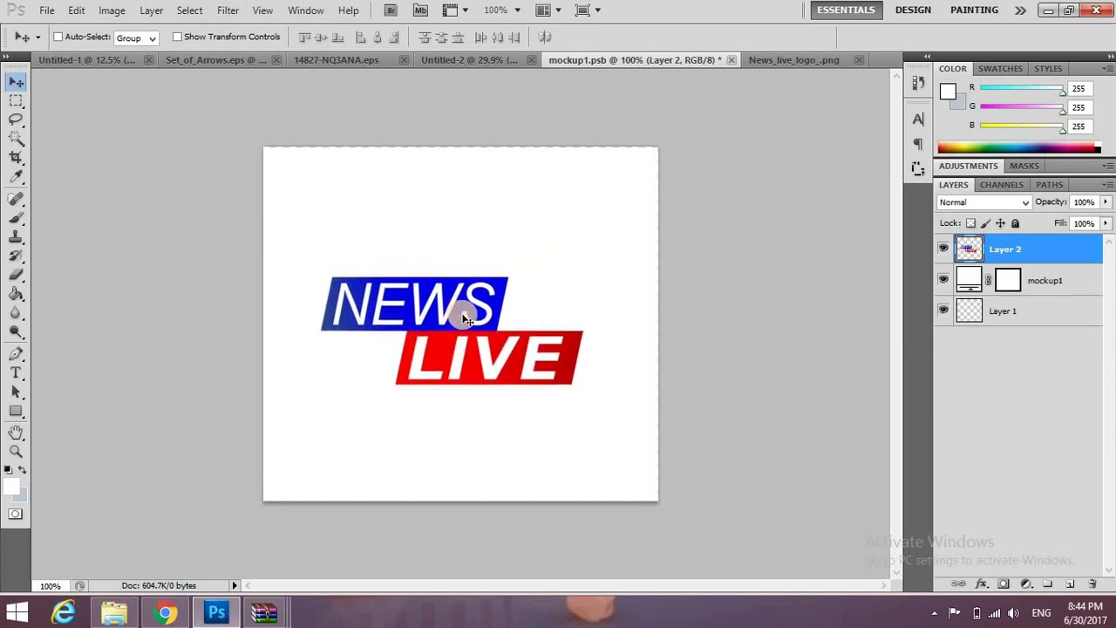
Scale the NEWS LIVE logo proportionally to about 145% so it spans most of the canvas.
key(ctrl+t)
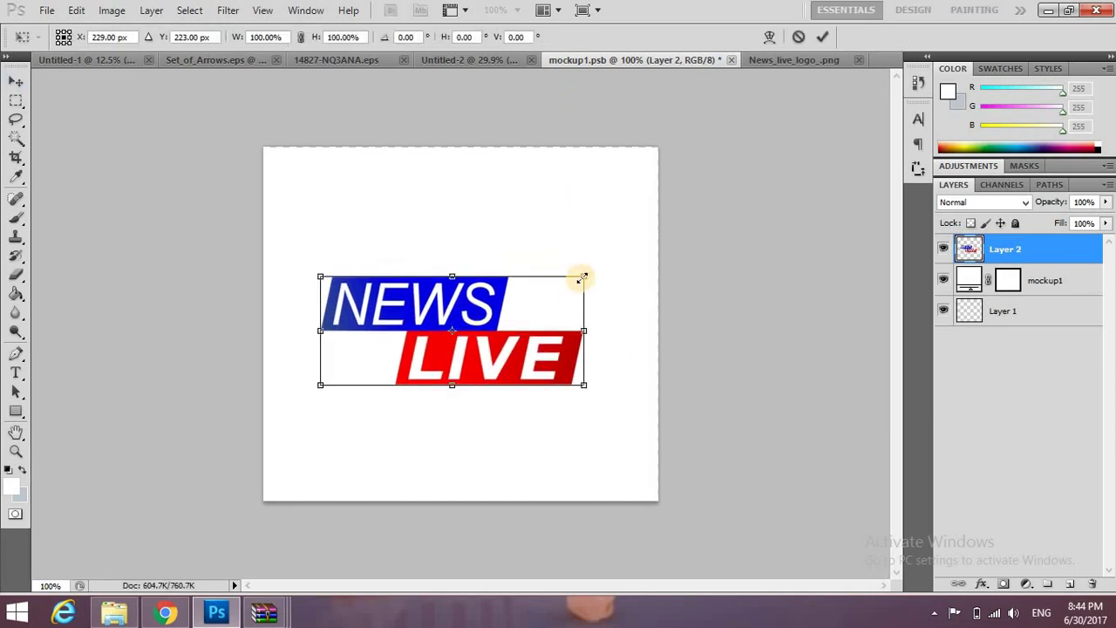
mouse_move(583, 277)
mouse_down()
mouse_move(639, 253)
mouse_move(623, 279)
mouse_move(652, 243)
mouse_up()
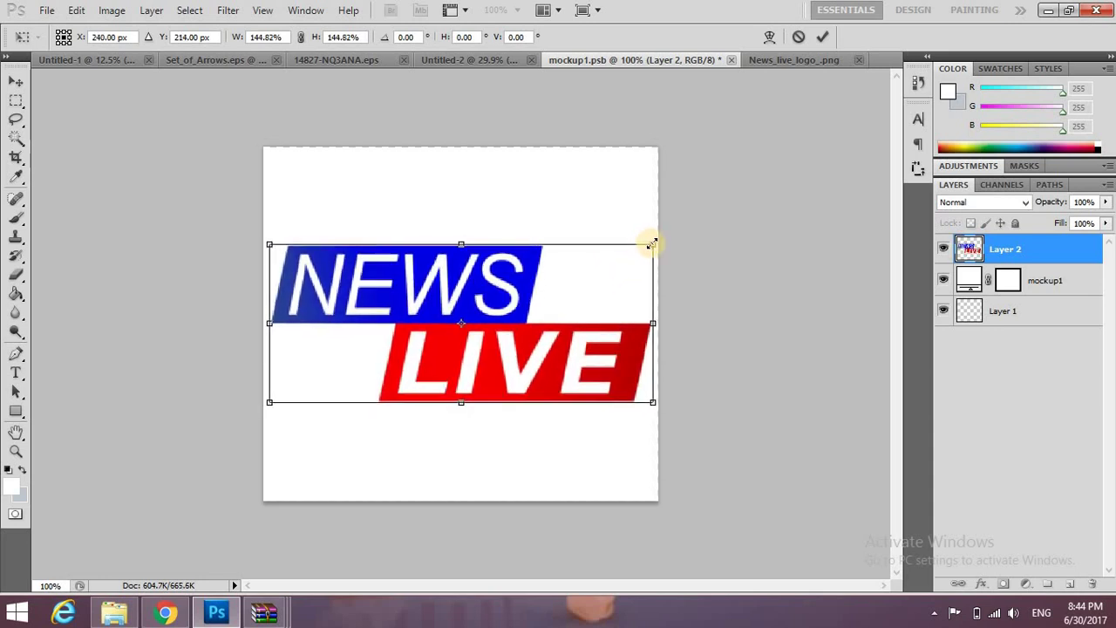
key(Return)
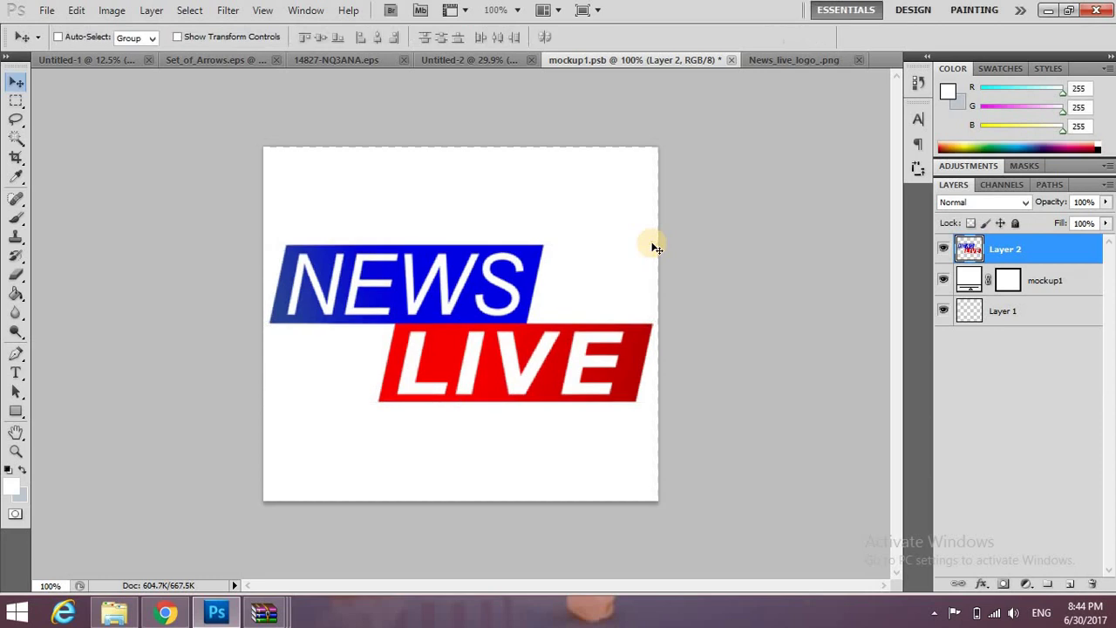
Save and close mockup1.psb, then shift the mockup right logo further right in Untitled-2.
click(731, 59)
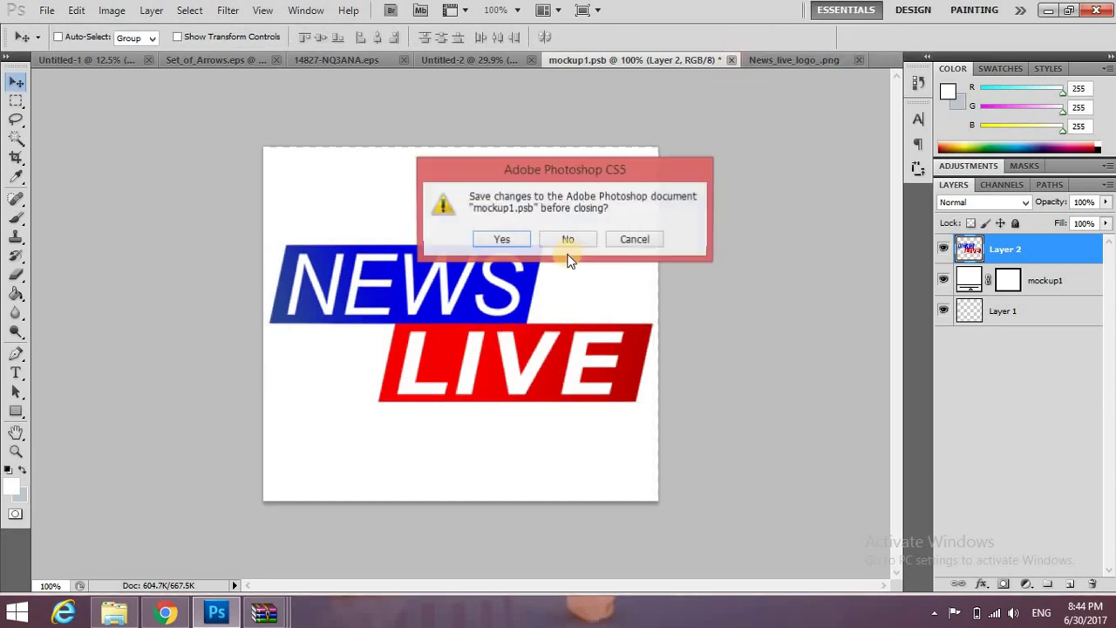
click(521, 242)
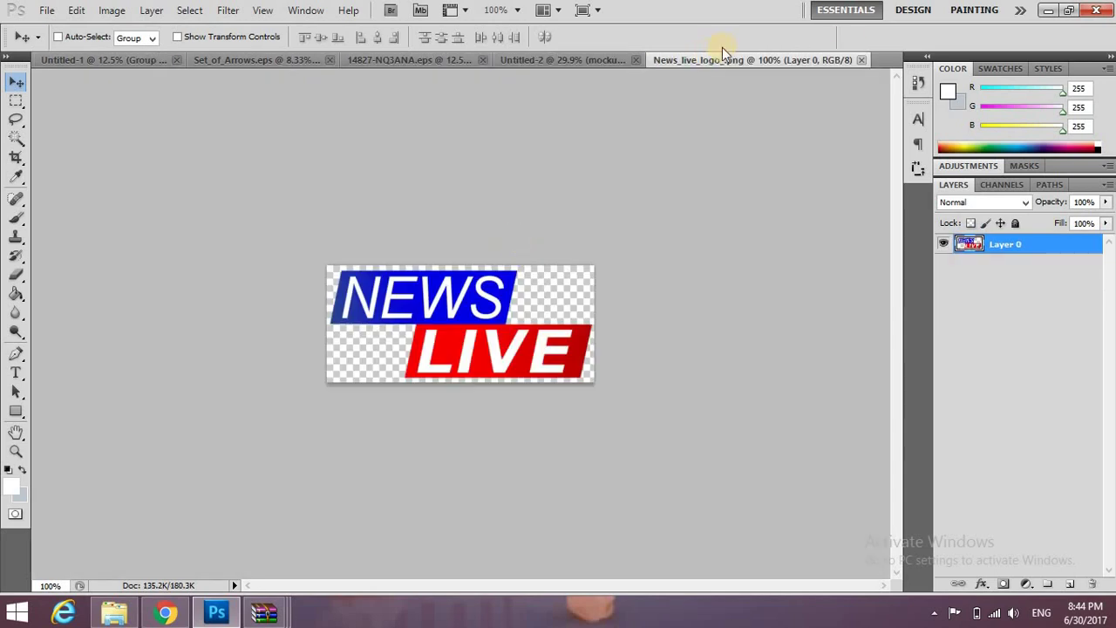
click(551, 59)
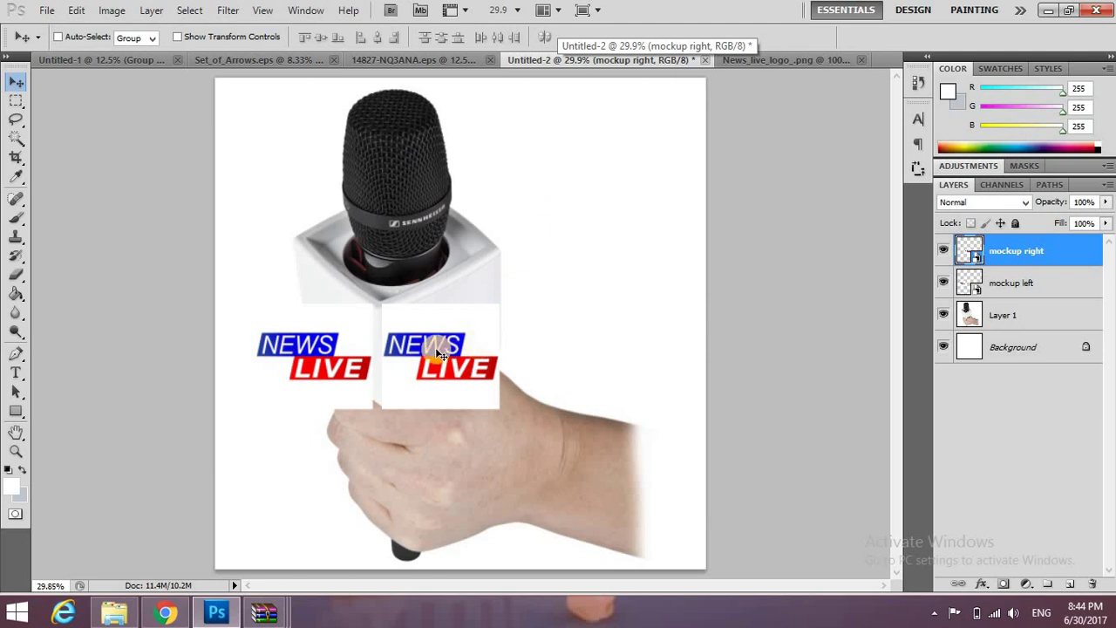
right_click(454, 339)
click(467, 346)
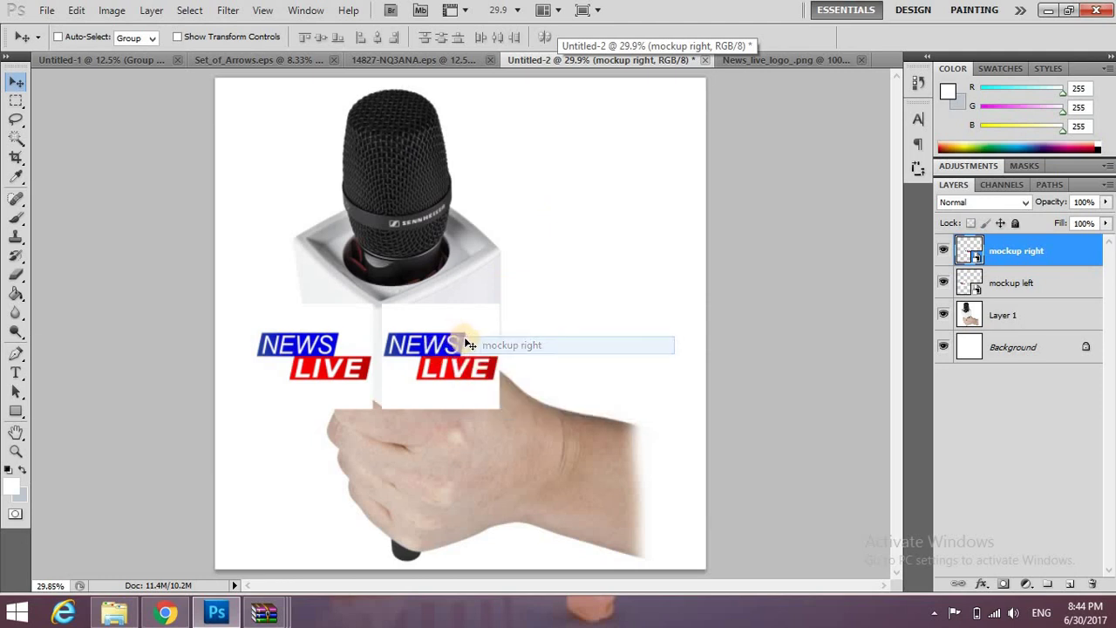
drag(464, 339, 493, 336)
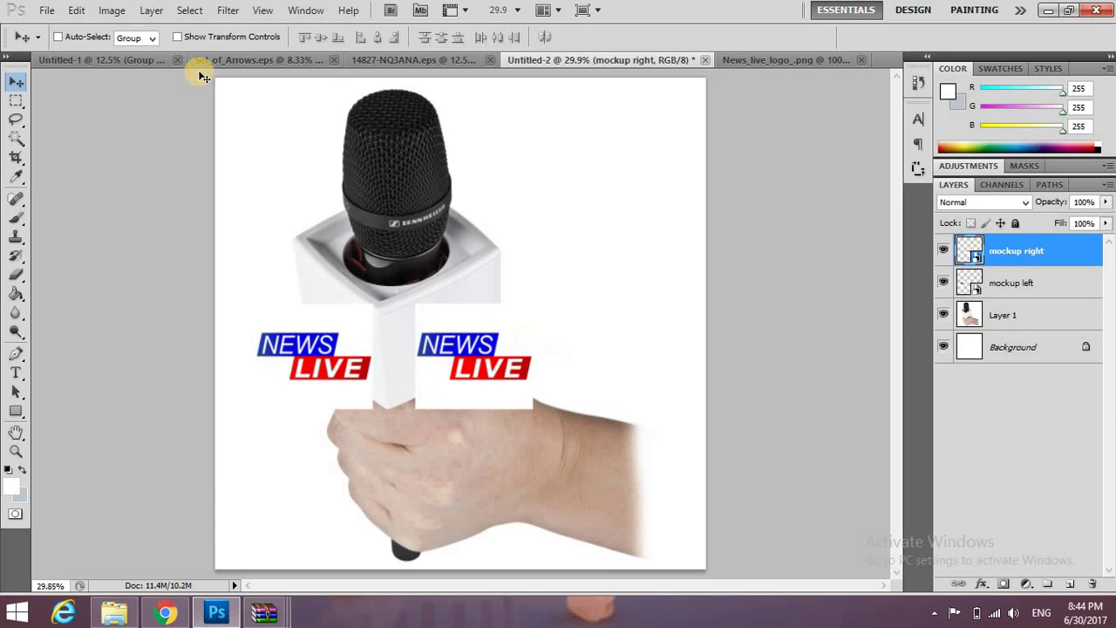
Distort the mockup right logo so its four corners meet the flag's angled right face.
click(77, 9)
mouse_move(131, 329)
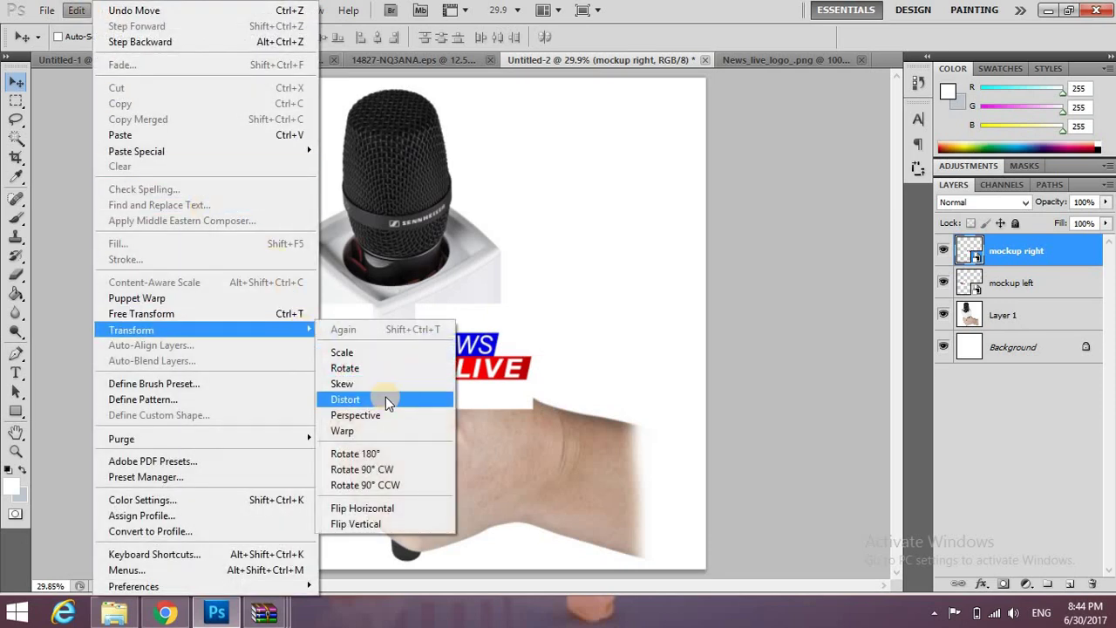
click(385, 398)
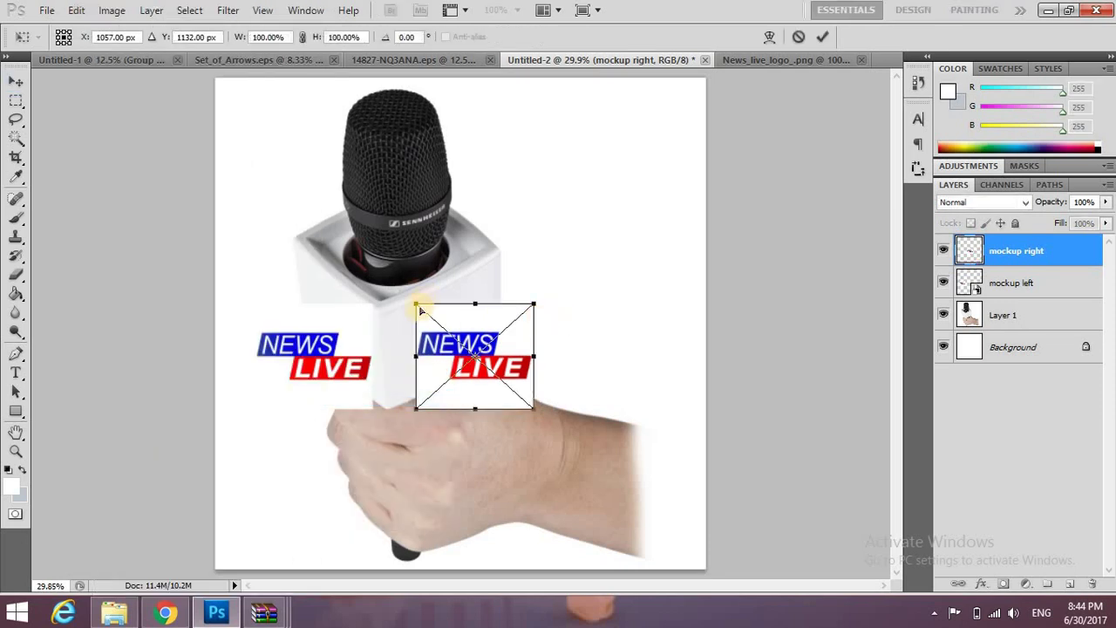
drag(415, 305, 379, 317)
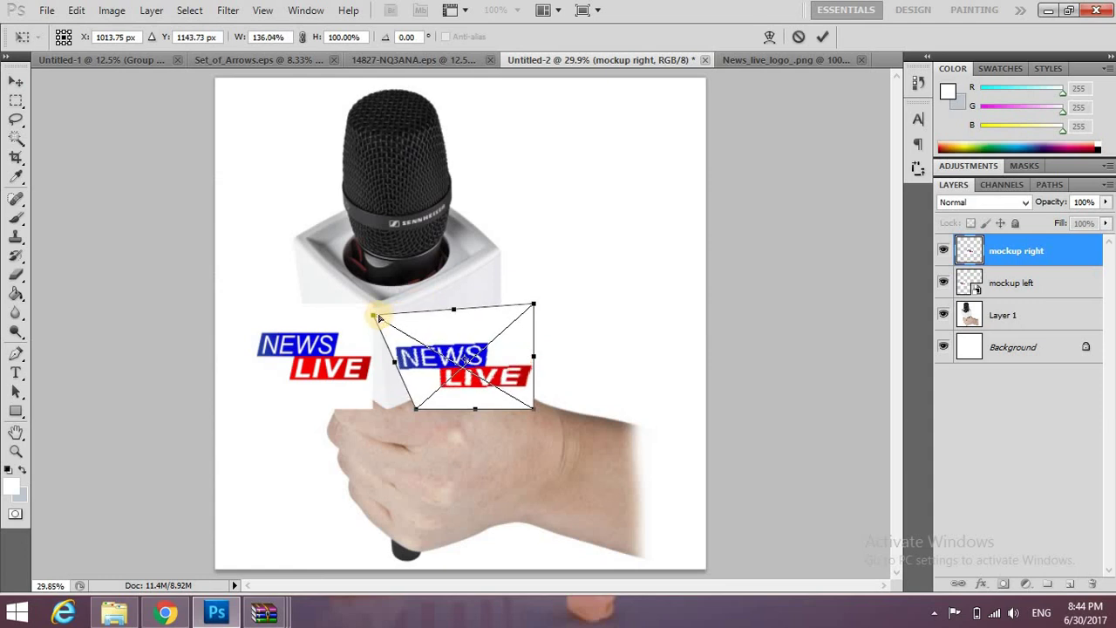
click(532, 305)
drag(534, 306, 500, 255)
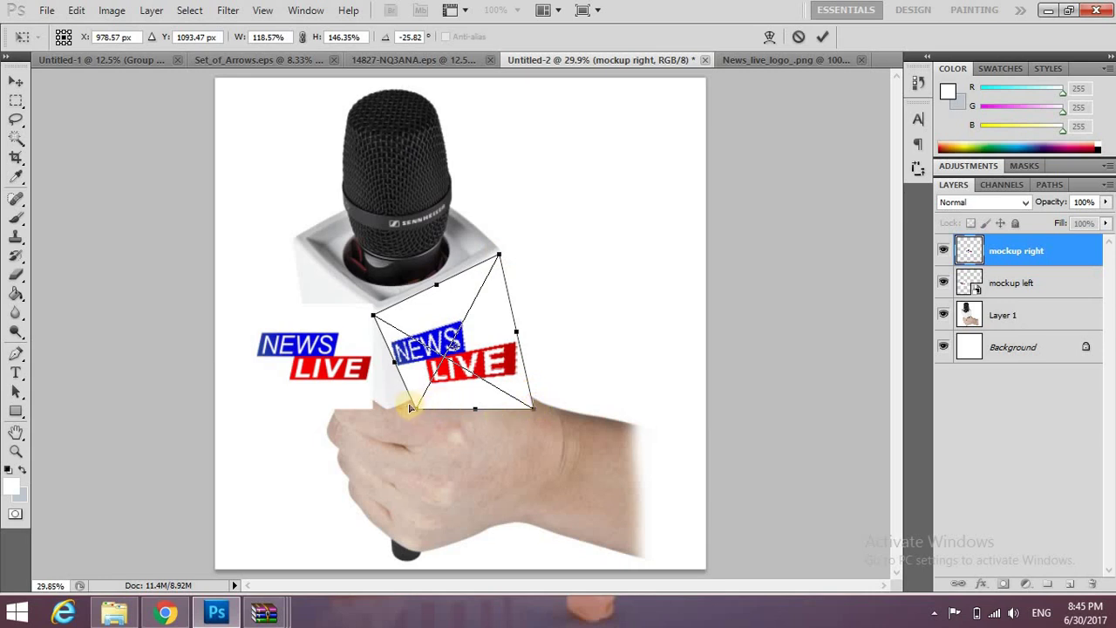
drag(410, 407, 385, 408)
drag(533, 412, 503, 349)
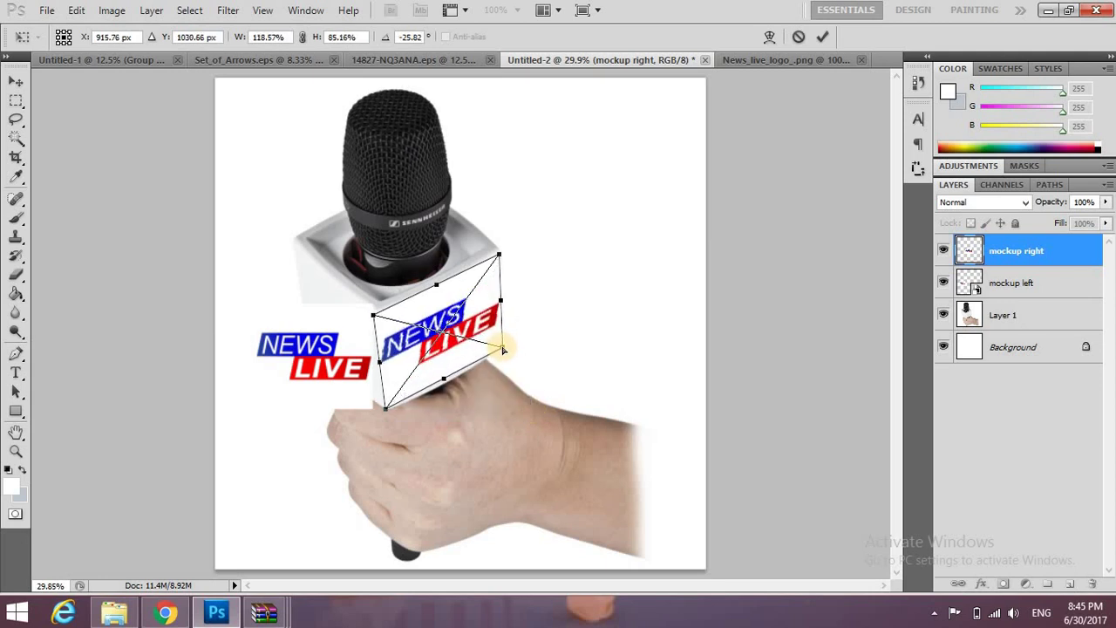
drag(503, 350, 504, 351)
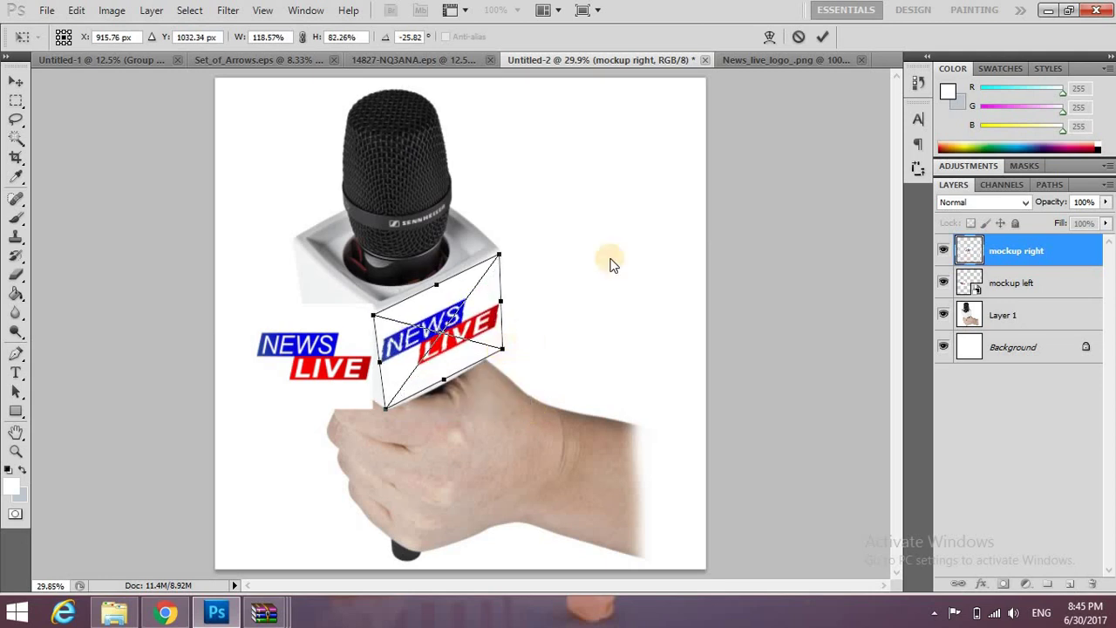
Commit the distortion of the right logo and zoom in on the microphone flag.
click(824, 36)
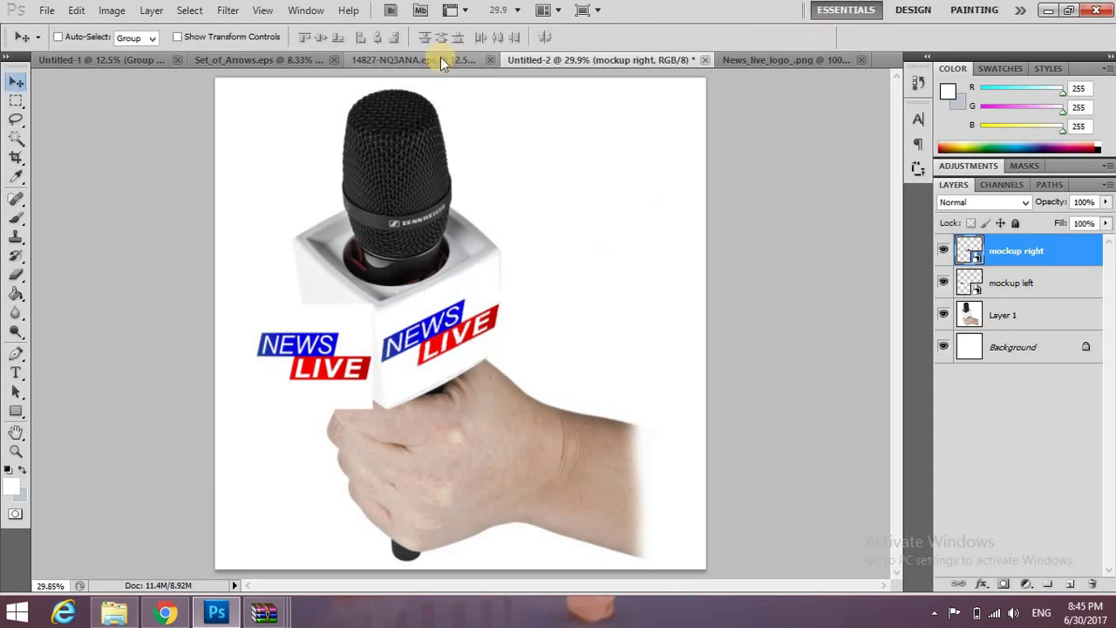
click(87, 13)
mouse_move(131, 329)
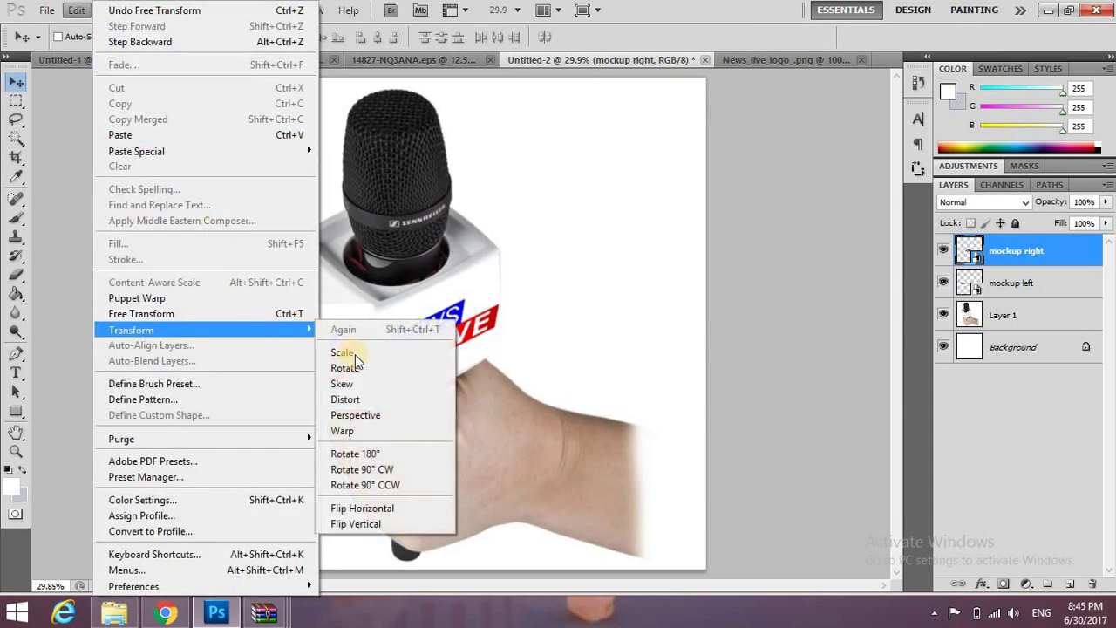
click(368, 428)
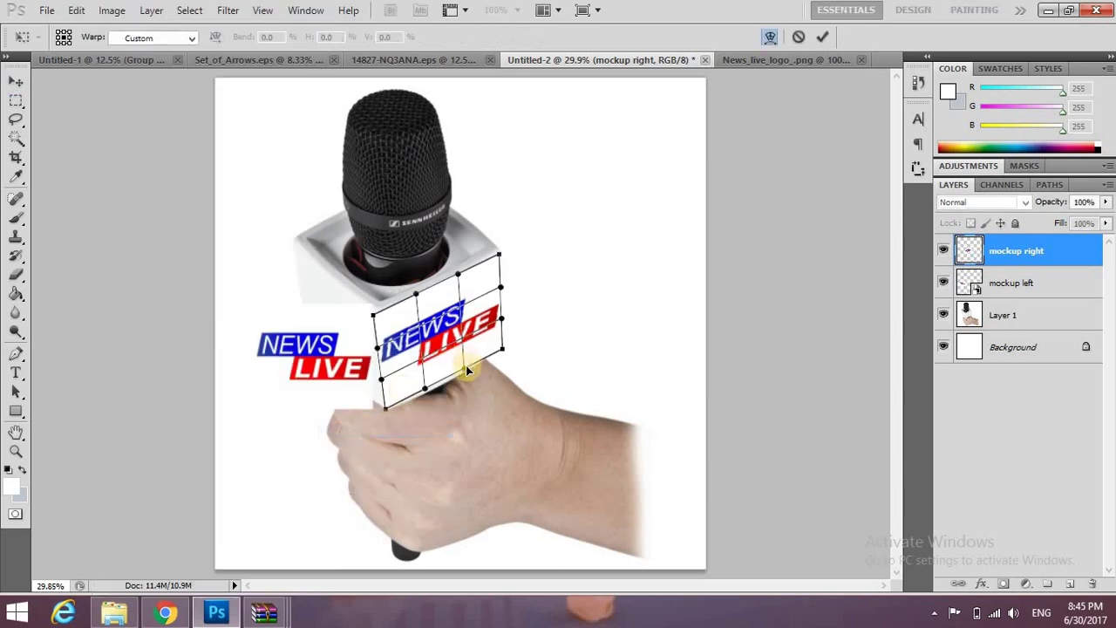
click(17, 453)
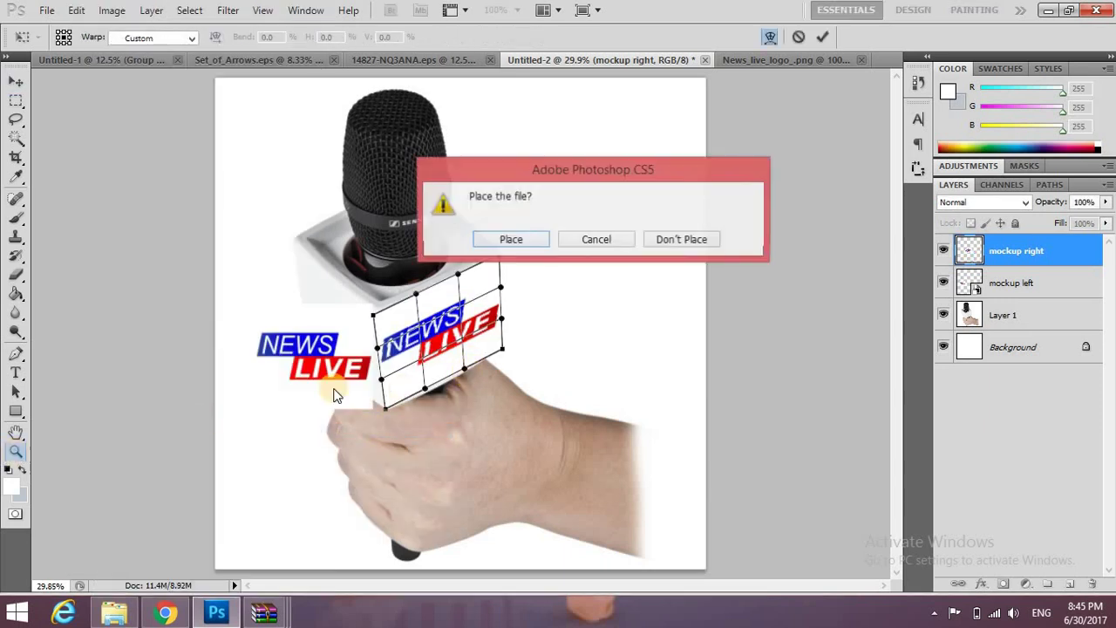
click(511, 239)
click(443, 386)
click(443, 385)
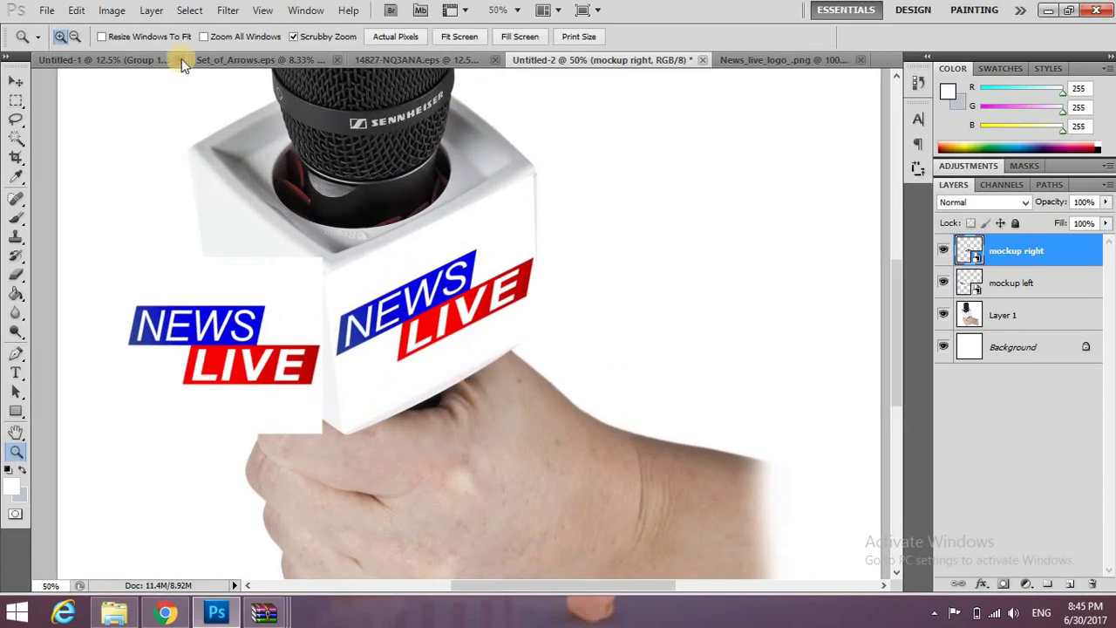
Warp the right logo, bending its lower-right and top edges slightly to follow the flag.
click(76, 10)
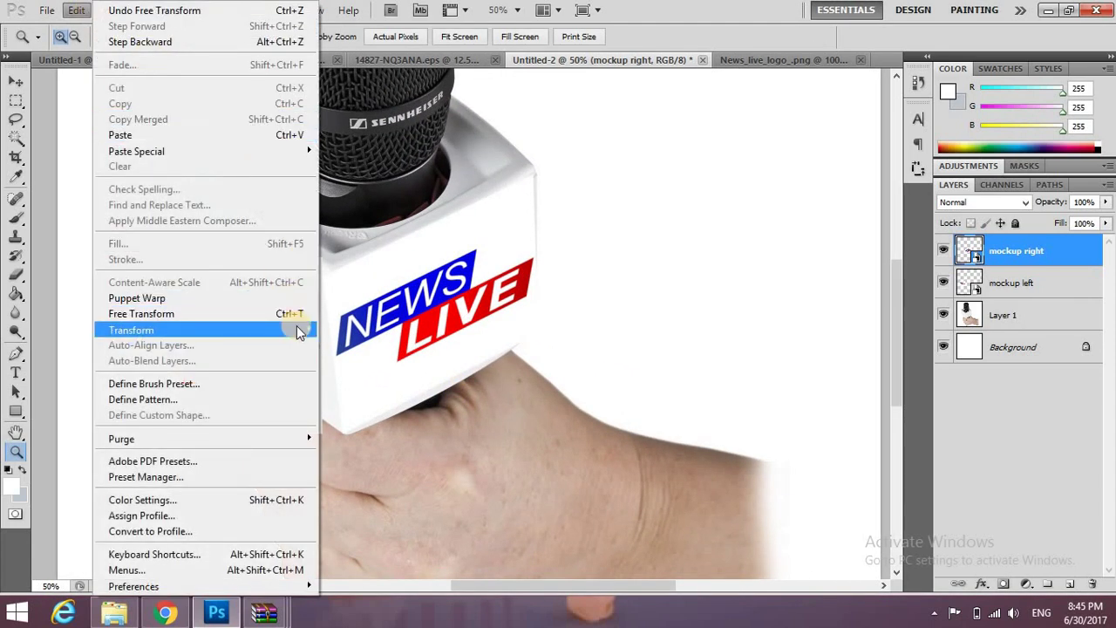
mouse_move(209, 330)
click(397, 428)
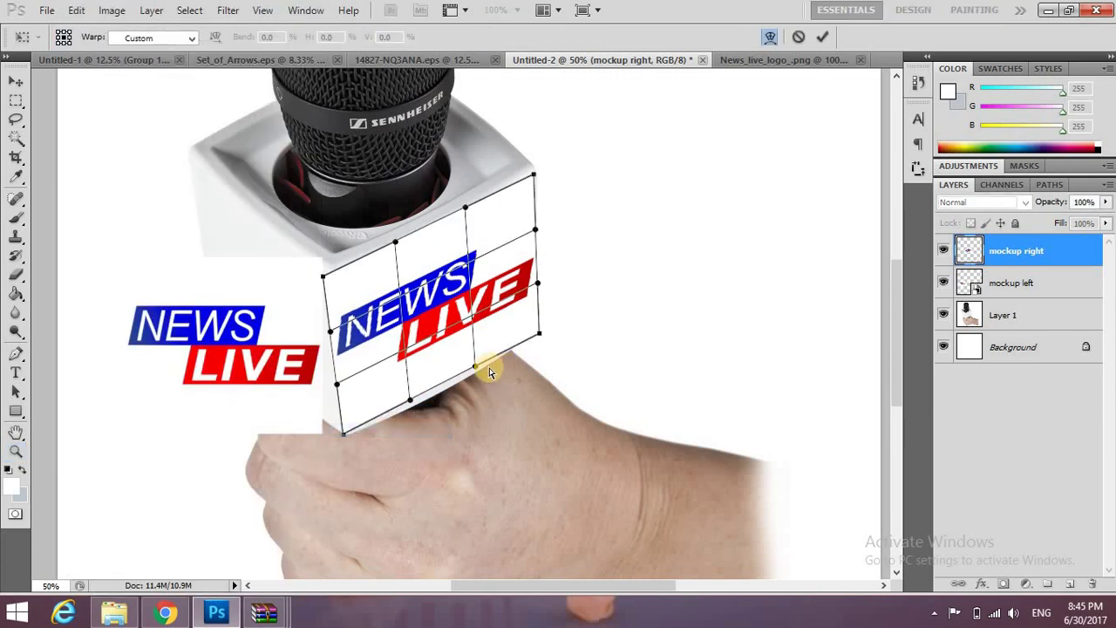
mouse_move(473, 375)
mouse_down()
mouse_move(428, 406)
mouse_move(462, 392)
mouse_move(410, 407)
mouse_up()
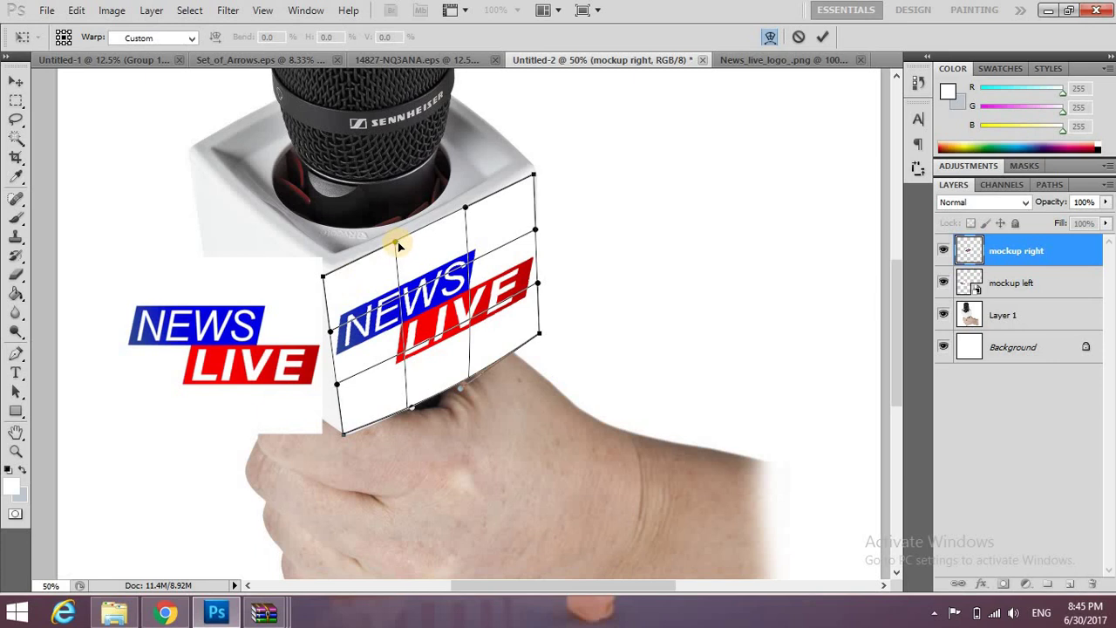
drag(397, 244, 400, 245)
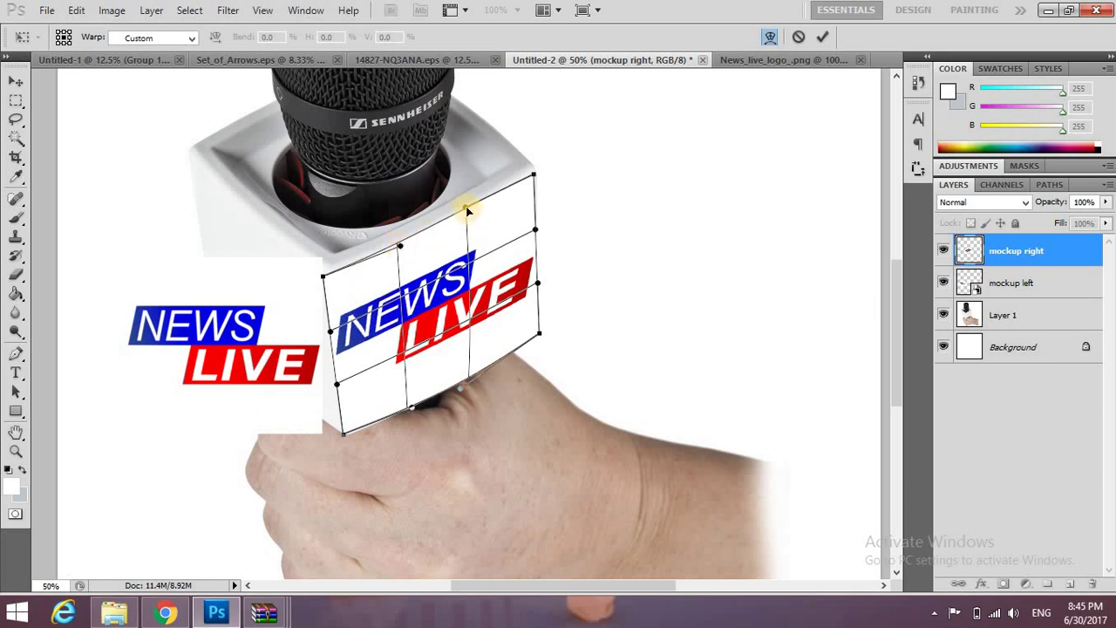
drag(467, 210, 467, 212)
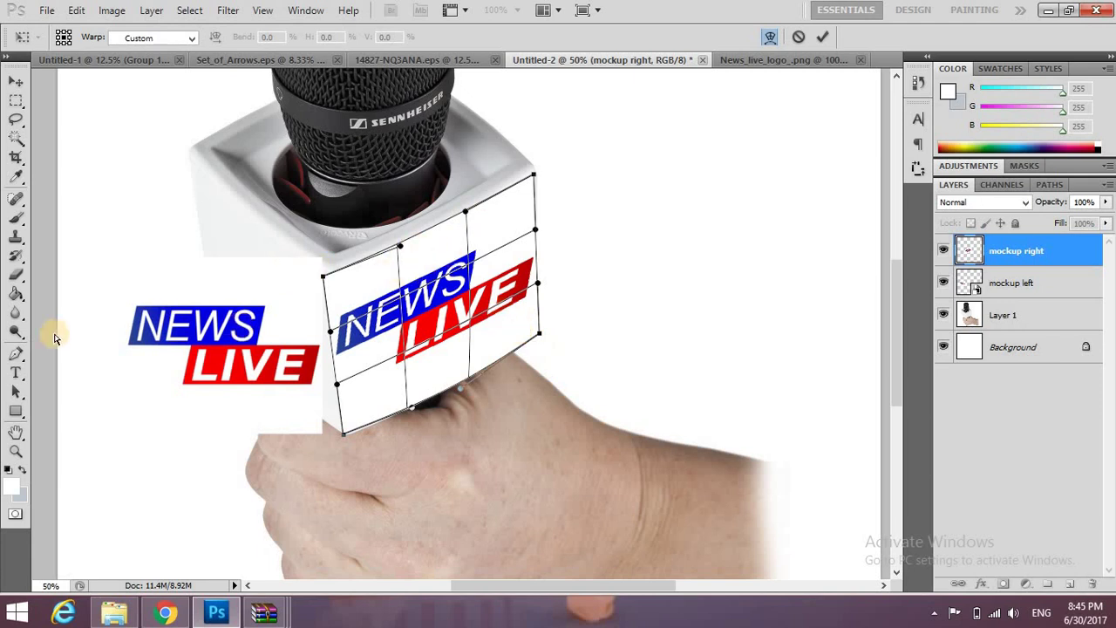
Commit the warp, then skew the right logo's corners flush with the flag's right face edges.
key(z)
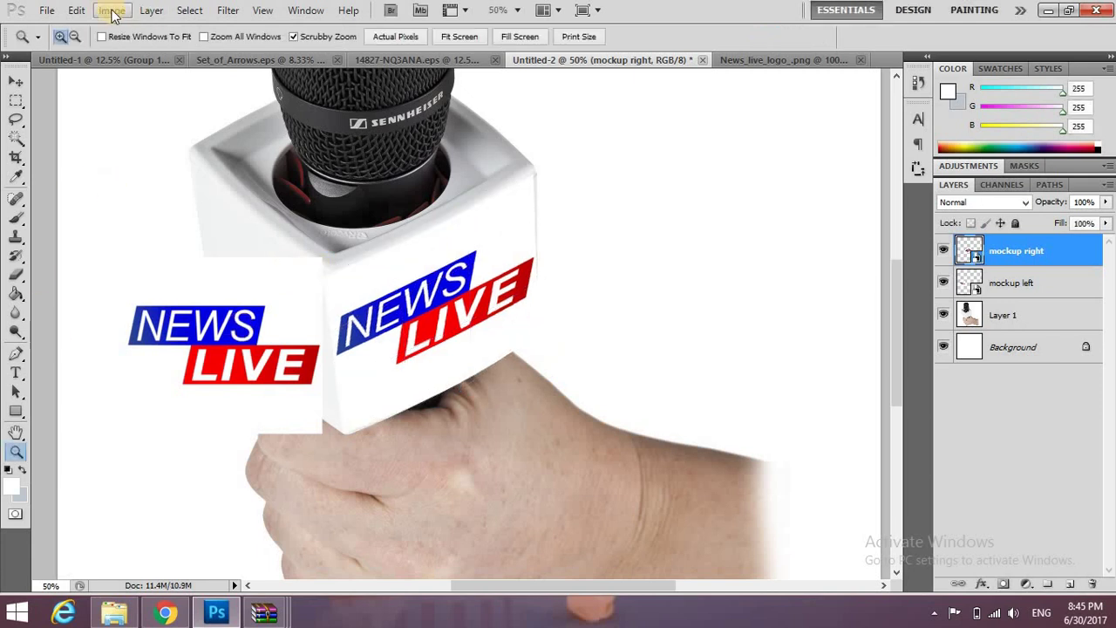
click(77, 11)
mouse_move(131, 329)
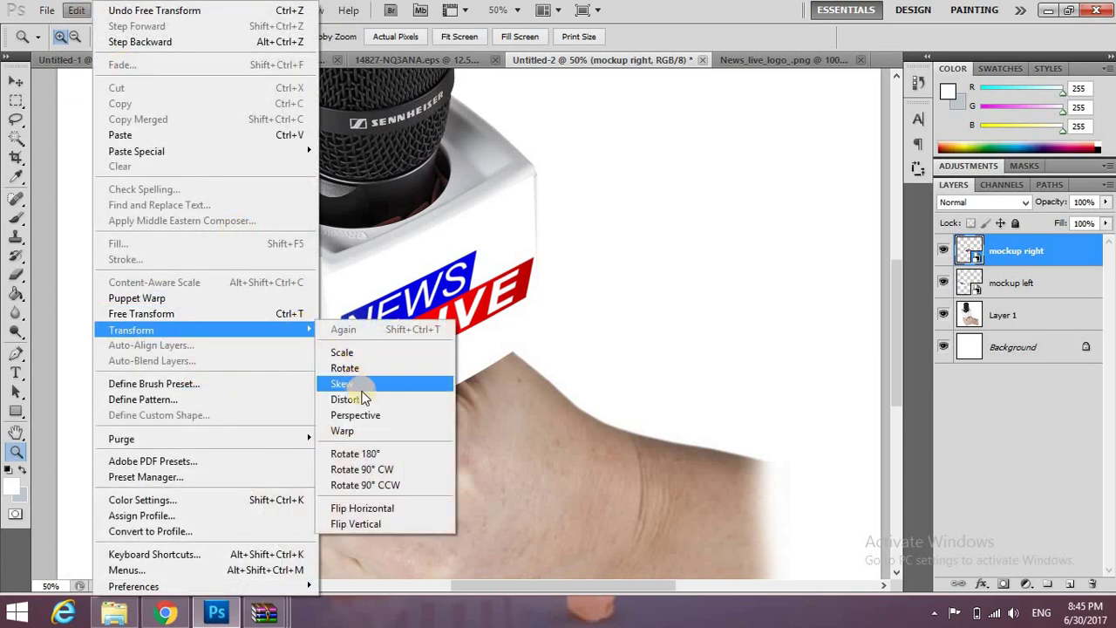
click(361, 387)
mouse_move(323, 280)
mouse_down()
mouse_move(344, 280)
mouse_move(331, 273)
mouse_up()
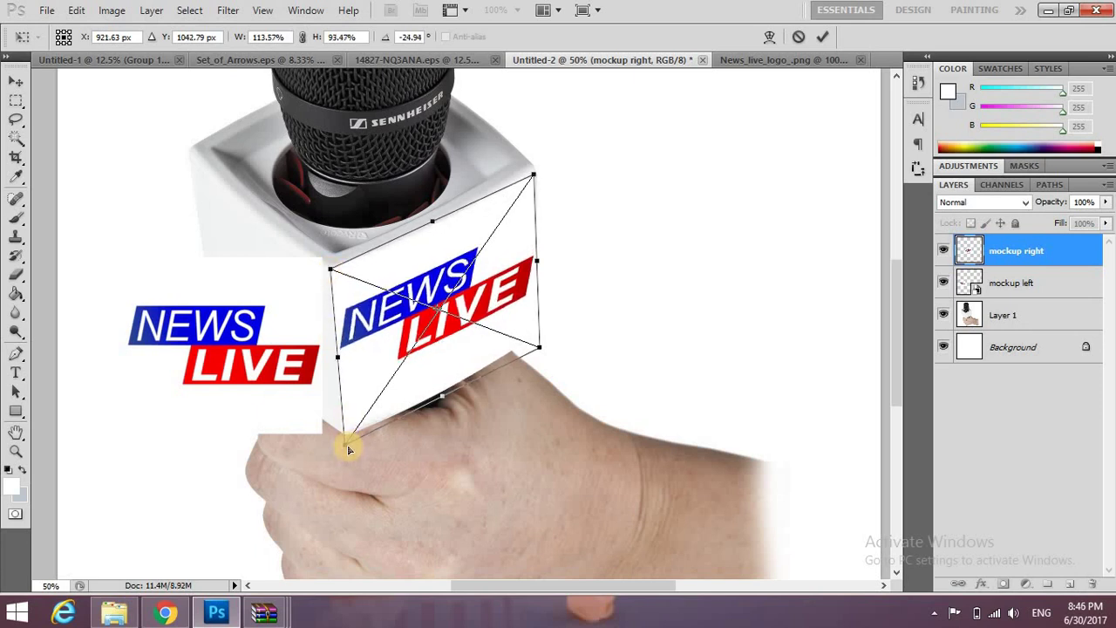
drag(349, 448, 349, 459)
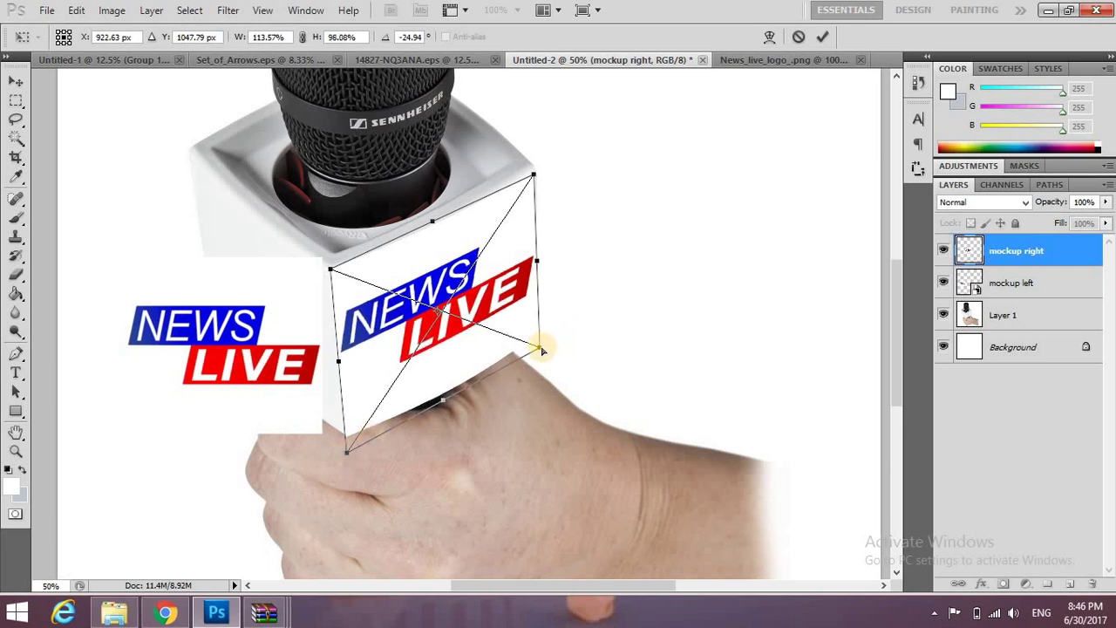
drag(541, 350, 542, 353)
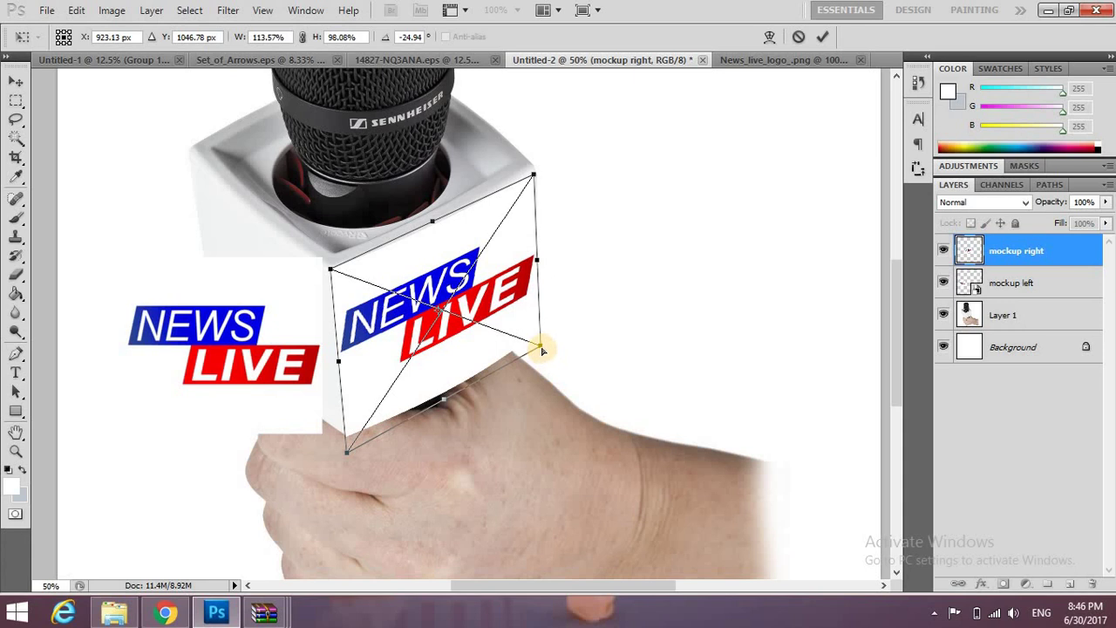
drag(539, 349, 540, 350)
key(z)
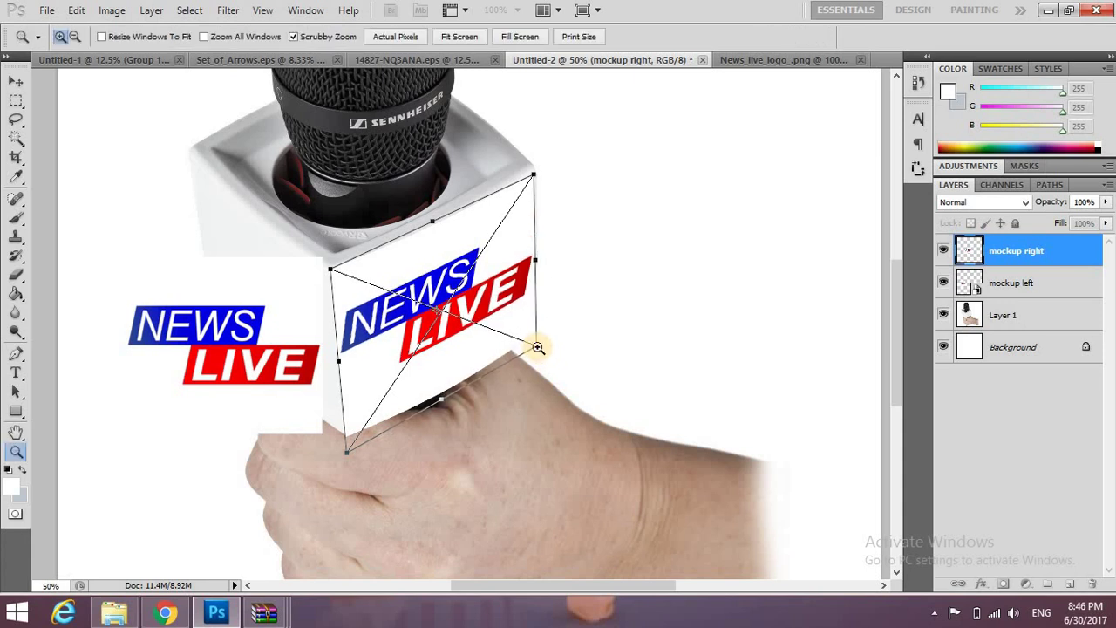
key(Return)
Set mockup right to Multiply blending and move mockup left above it in the layer stack.
click(972, 204)
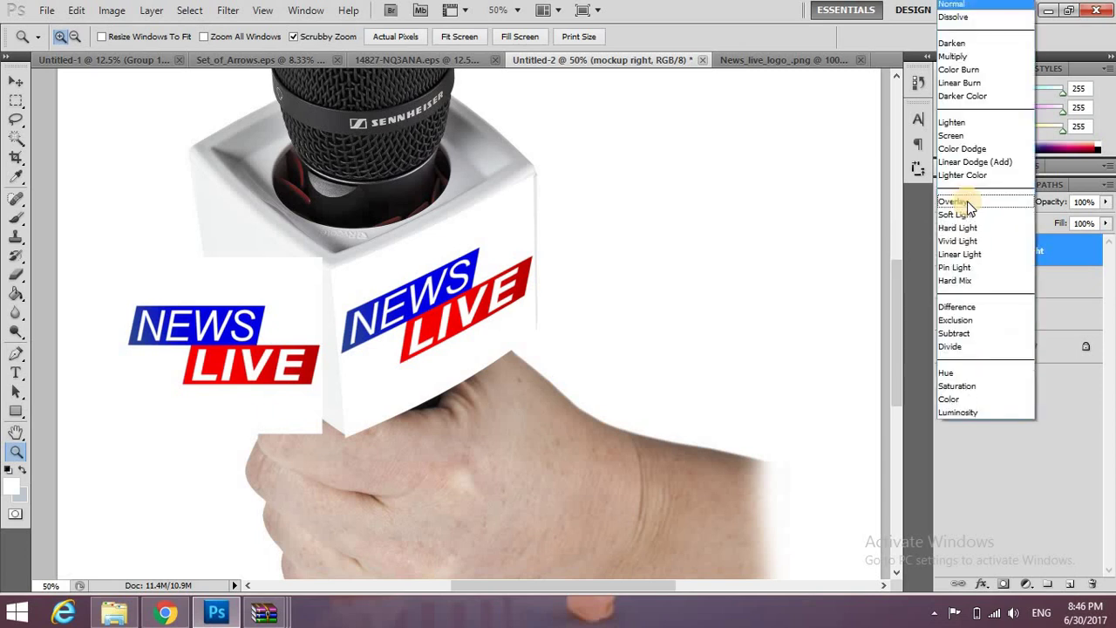
click(968, 58)
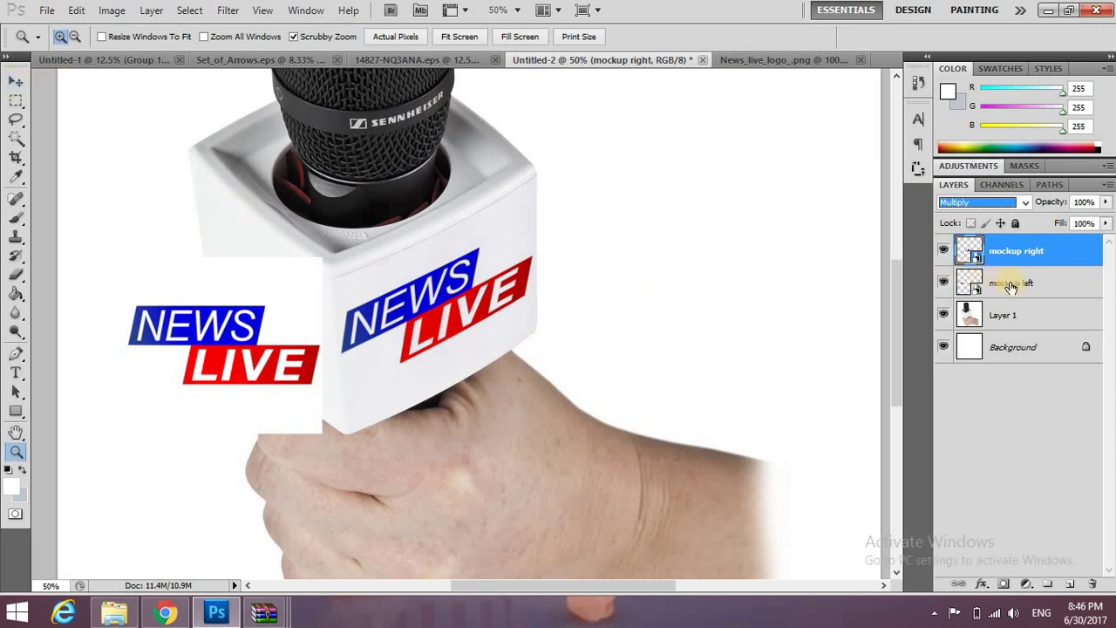
drag(1010, 286, 1027, 247)
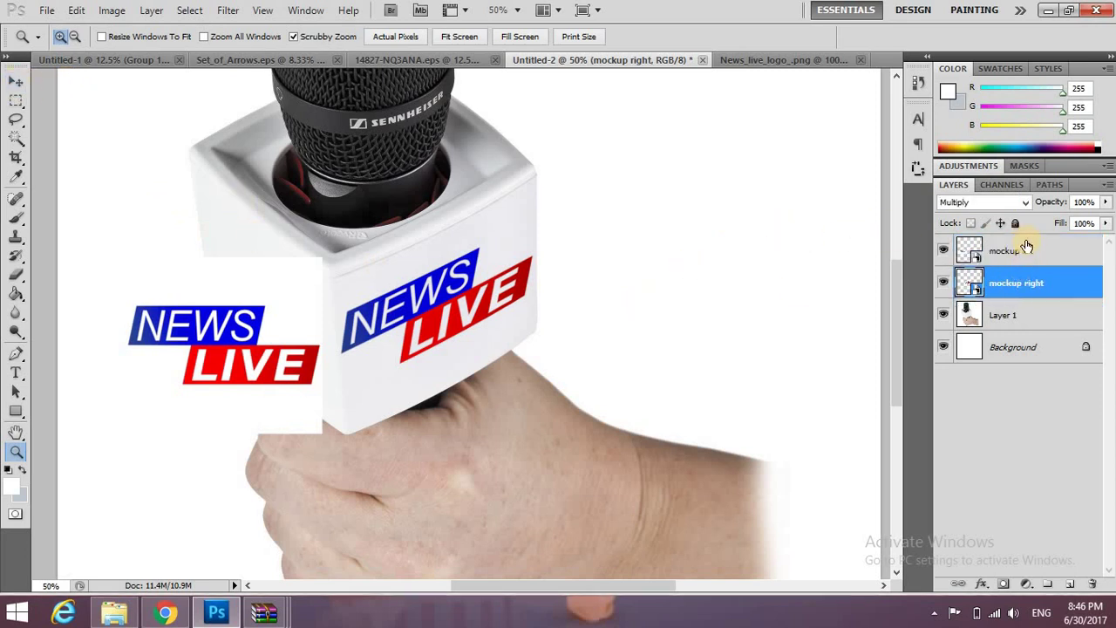
click(1027, 250)
click(77, 10)
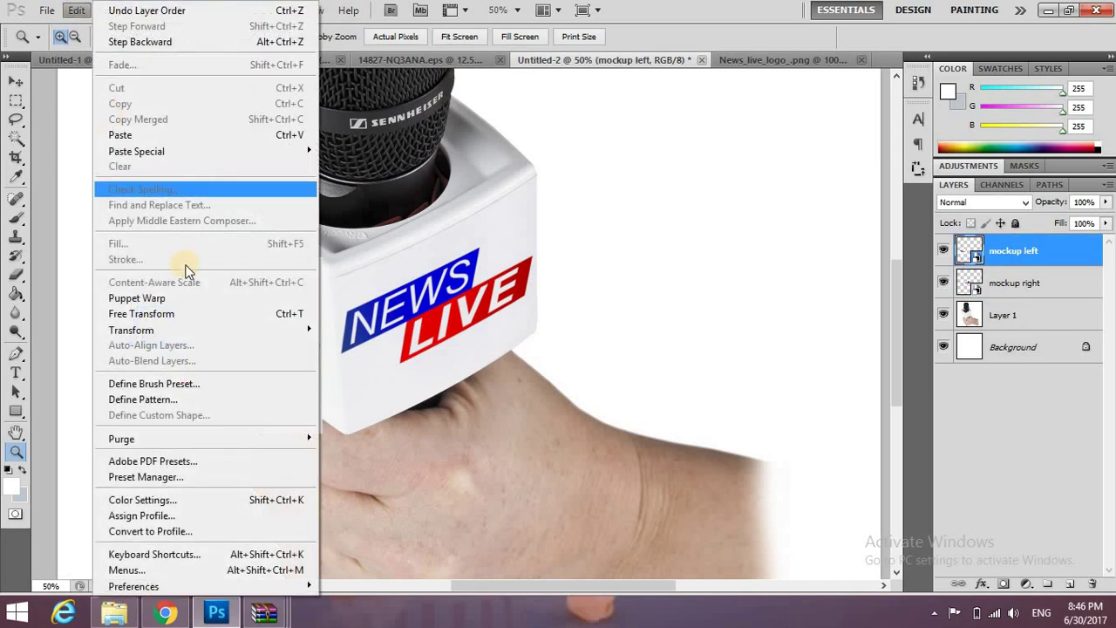
mouse_move(131, 330)
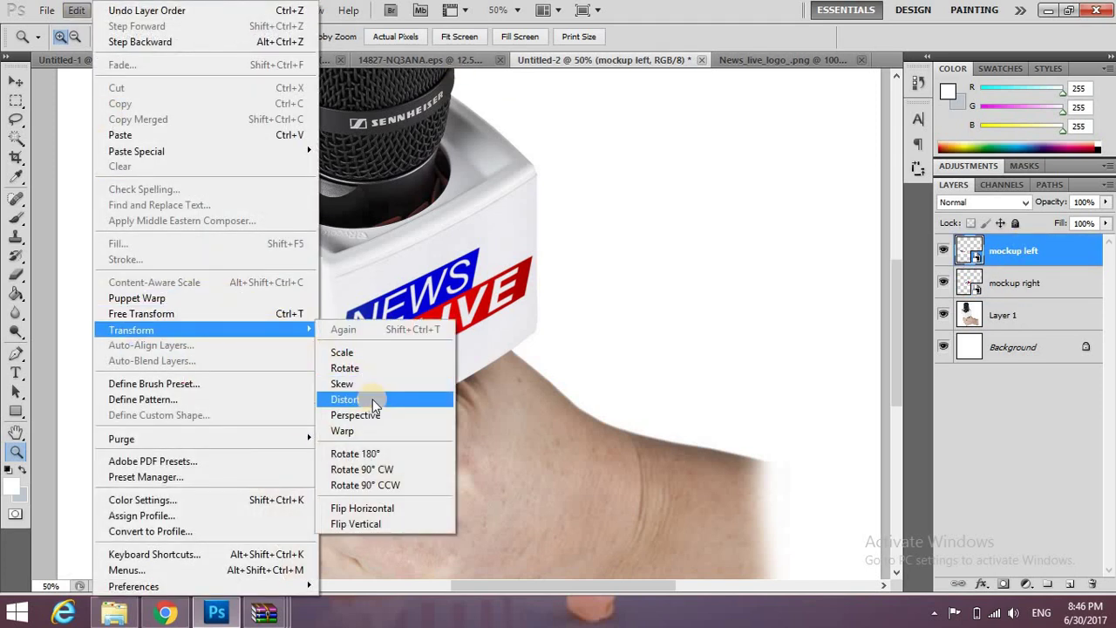
Distort the mockup left logo so its four corners sit on the flag's left face.
click(373, 399)
drag(126, 258, 189, 159)
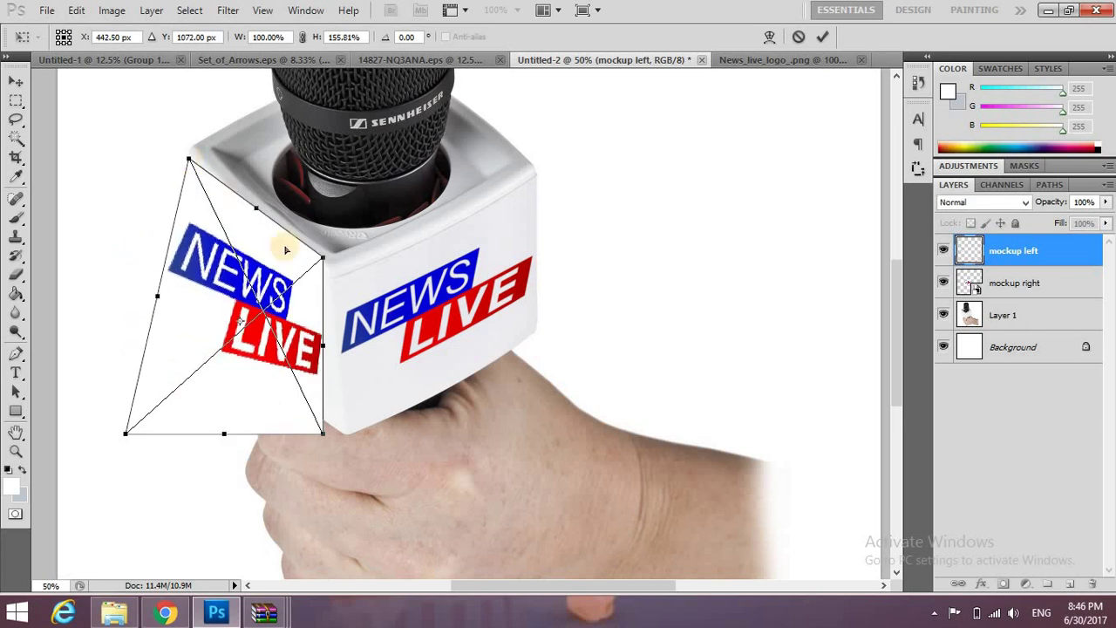
drag(323, 263, 330, 280)
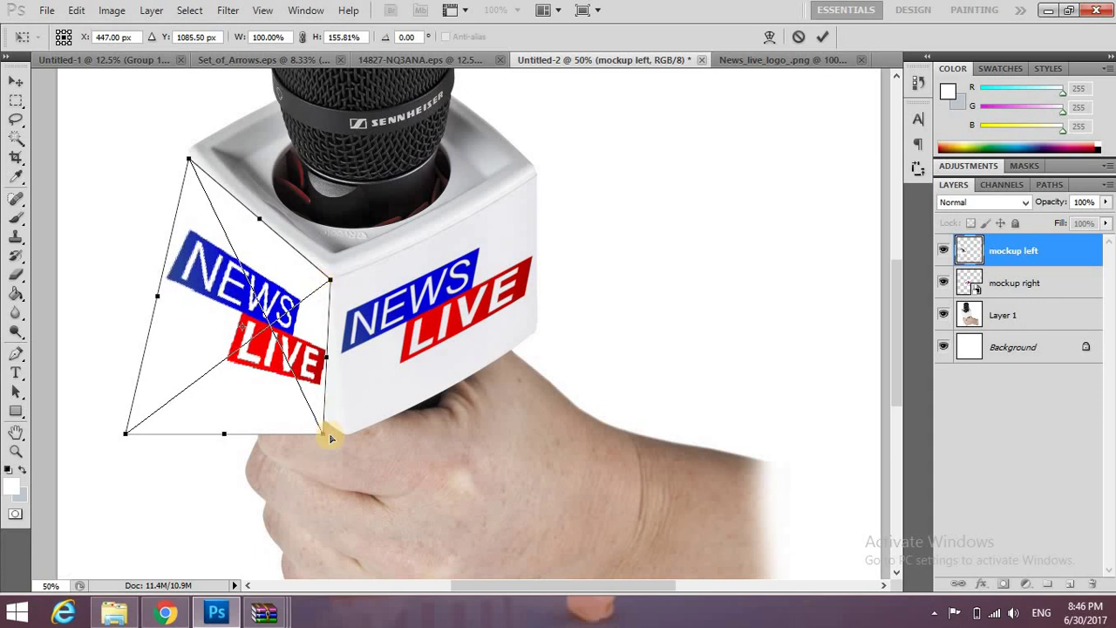
drag(324, 434, 345, 430)
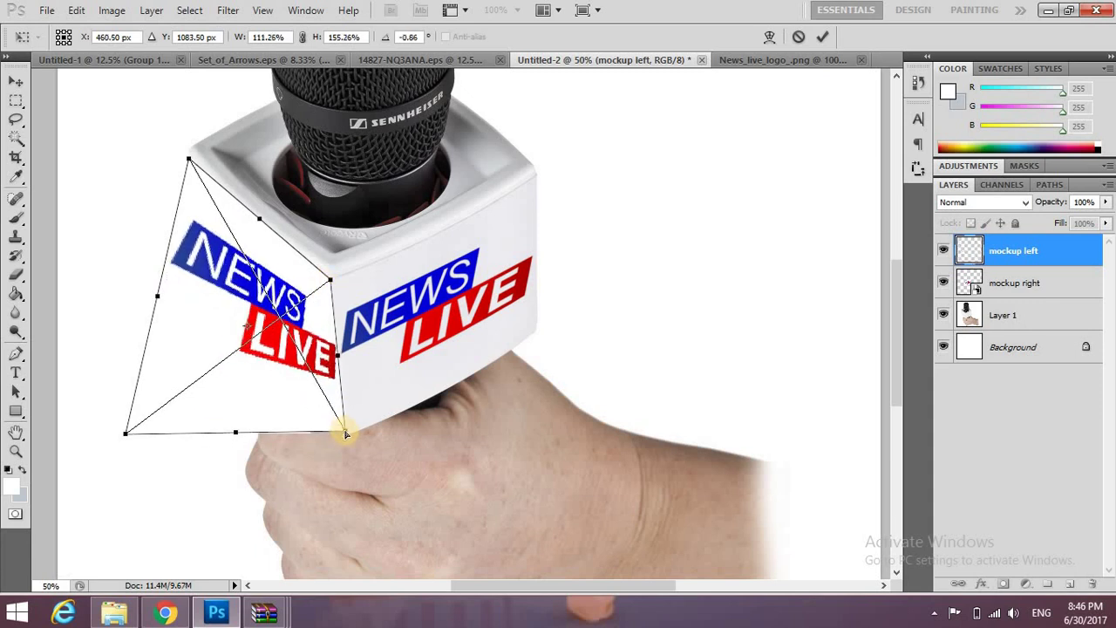
drag(129, 429, 218, 312)
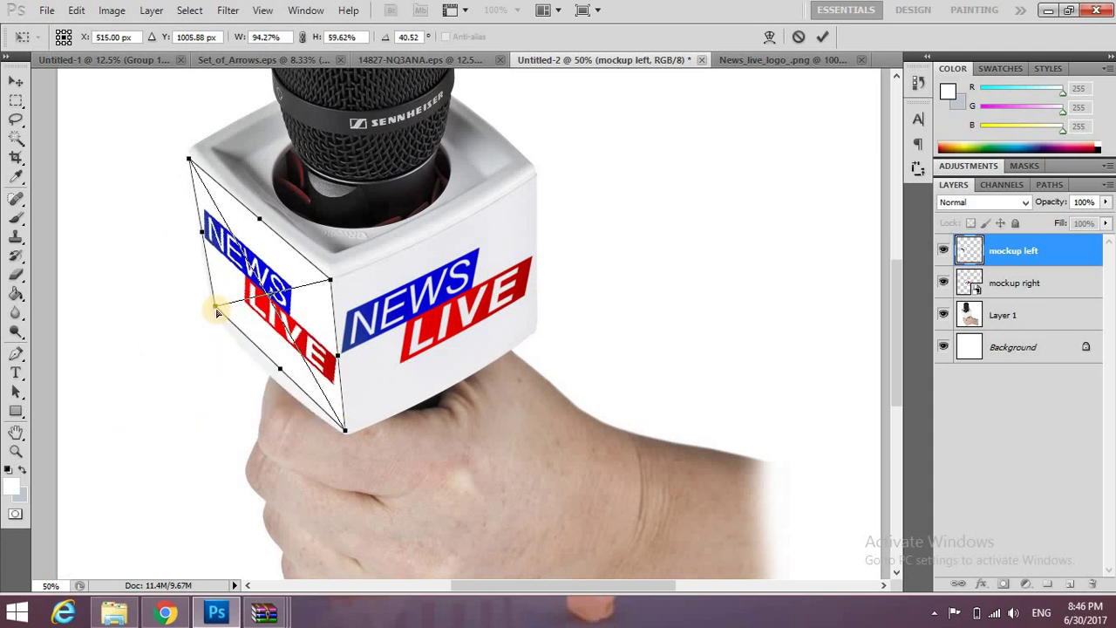
drag(217, 312, 214, 312)
key(Return)
Warp the mockup left logo so it curves gently along the flag's left face.
key(z)
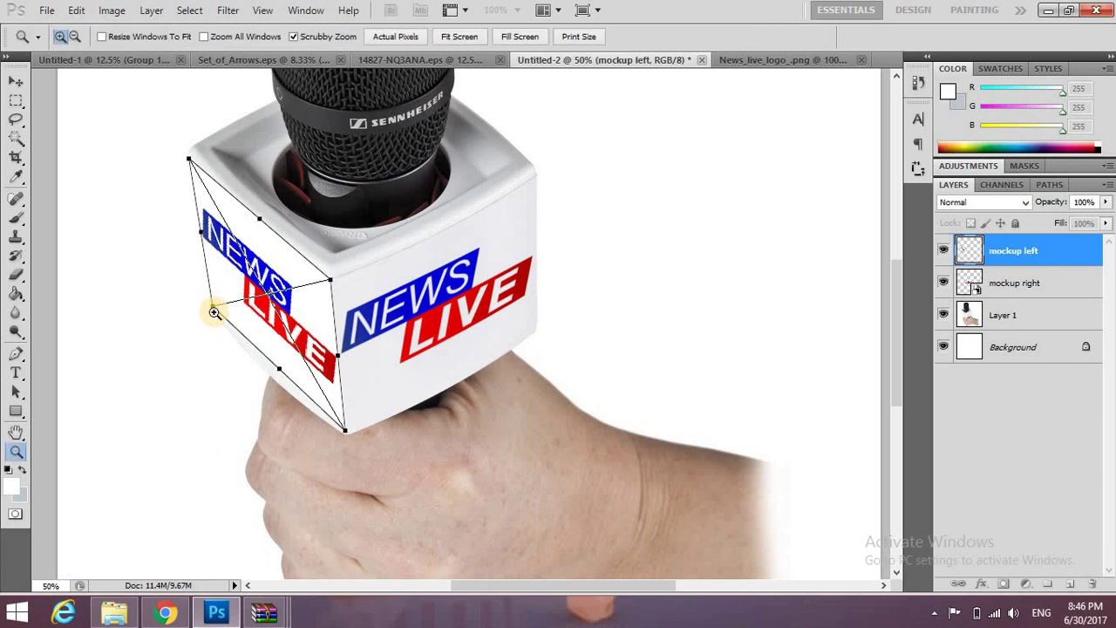
click(77, 10)
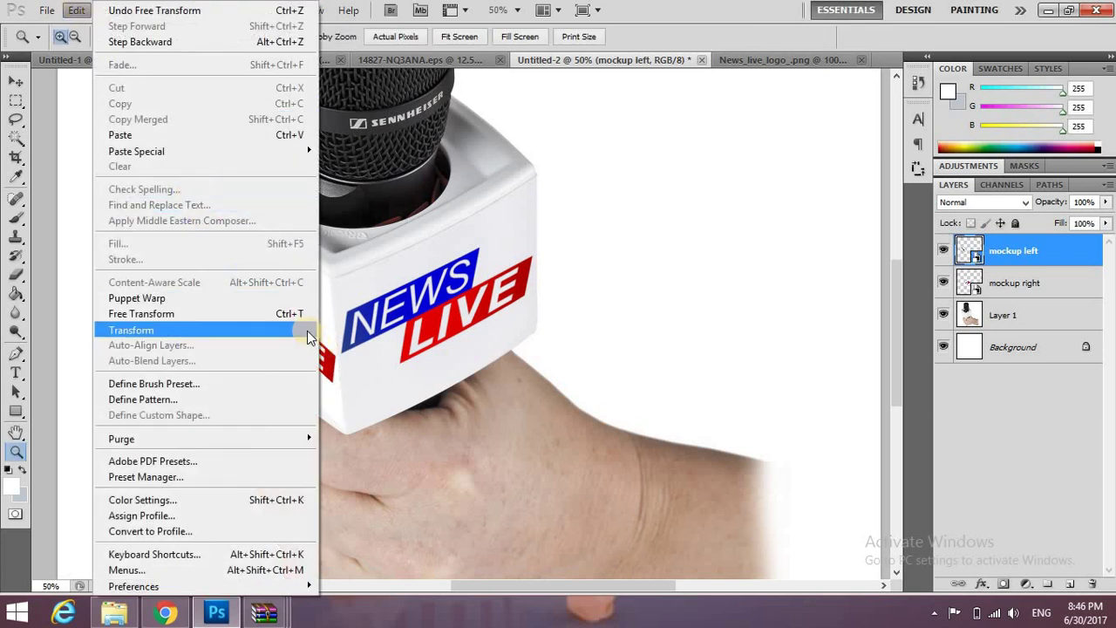
click(372, 432)
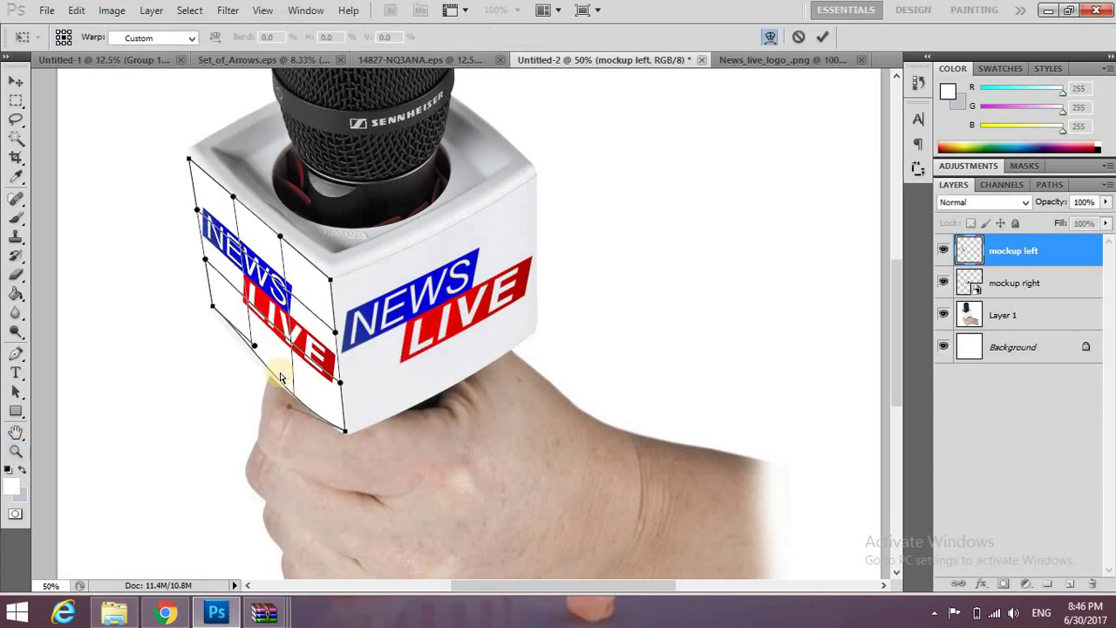
drag(253, 346, 247, 358)
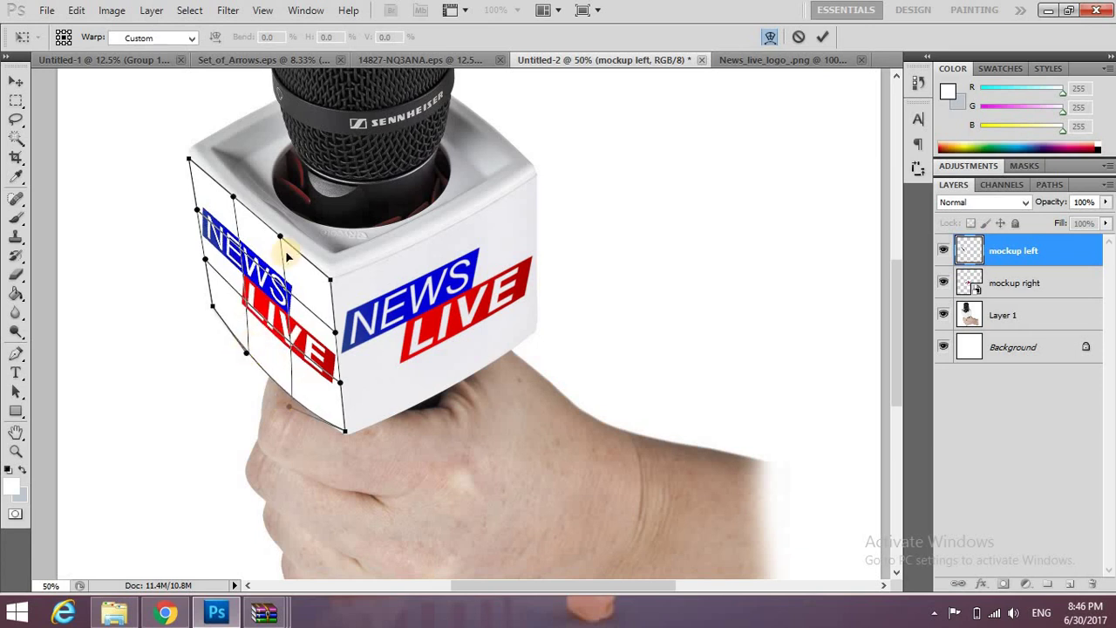
drag(280, 240, 281, 245)
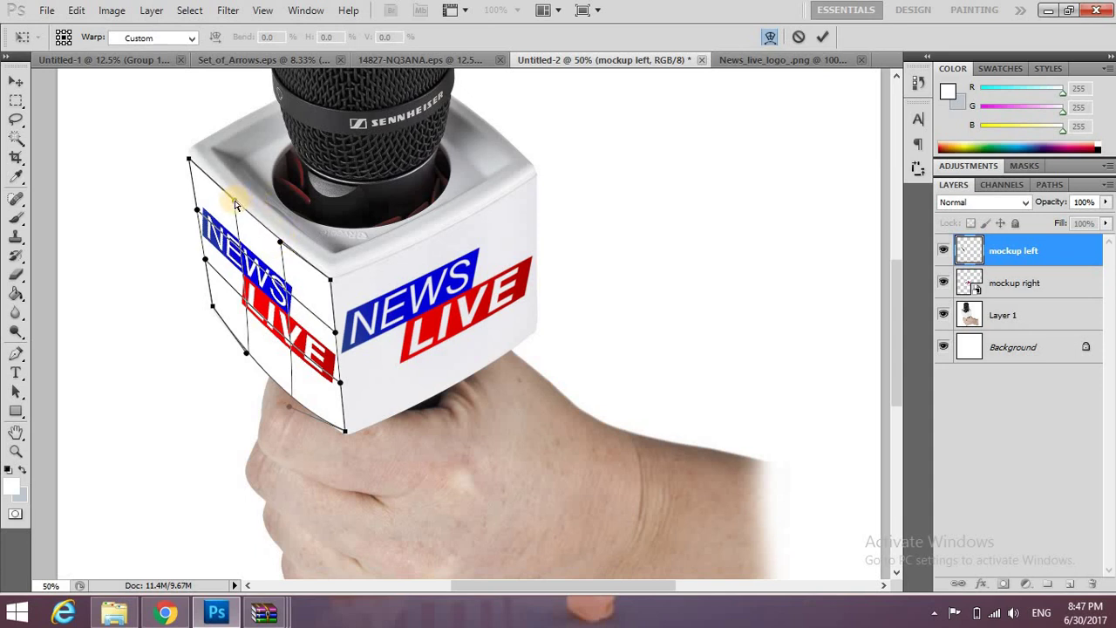
key(z)
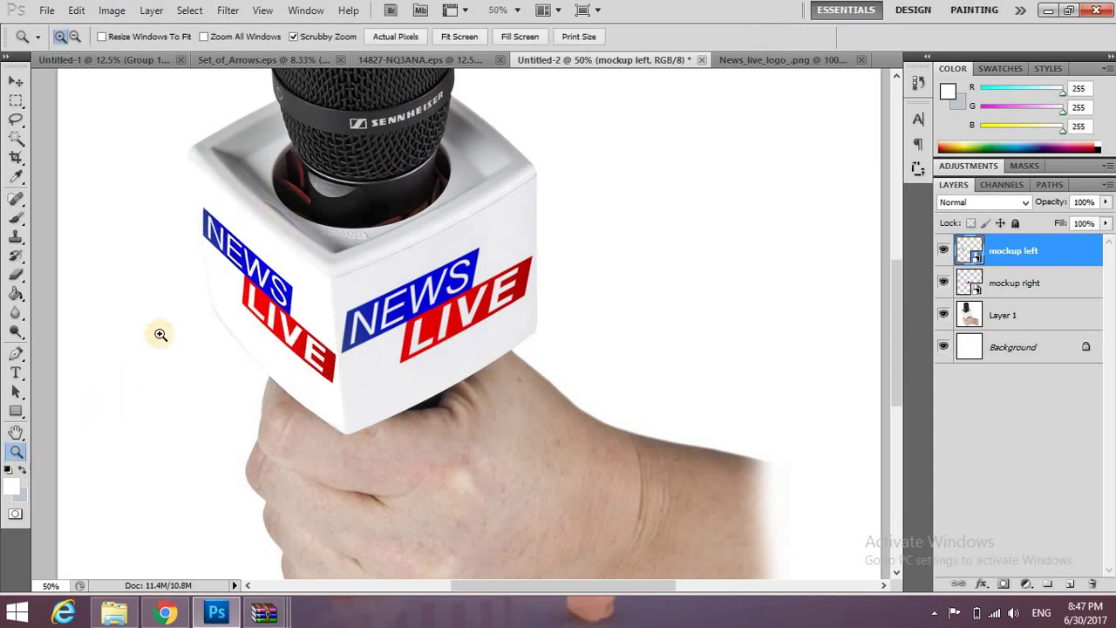
Blend mockup left with Multiply, then fit, zoom out and zoom in to review the flag.
click(974, 203)
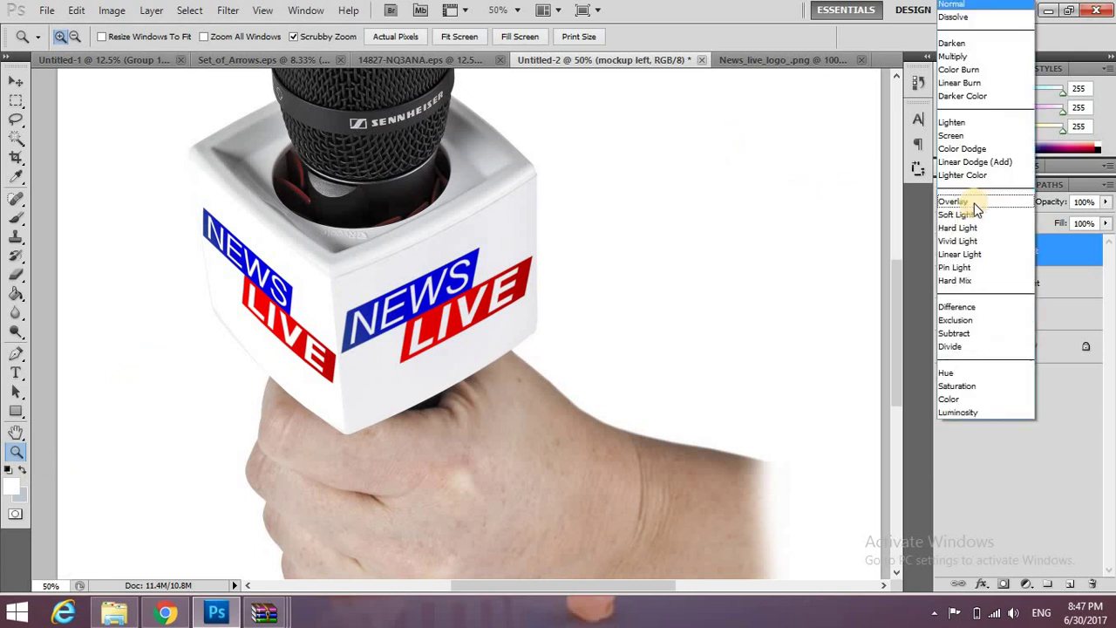
click(969, 57)
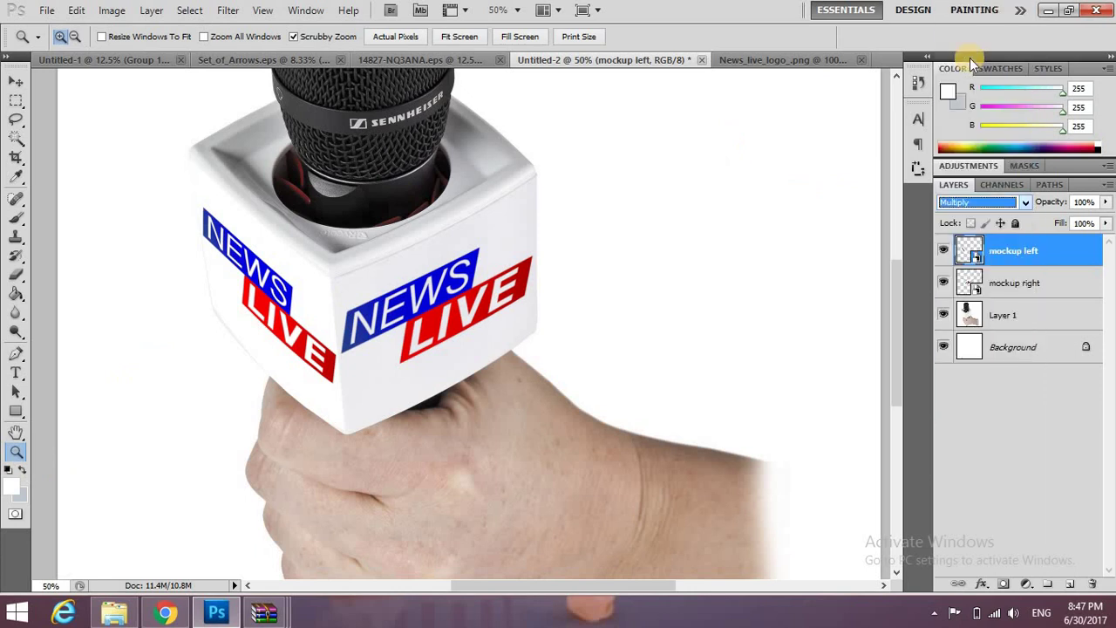
right_click(310, 311)
click(344, 317)
right_click(584, 269)
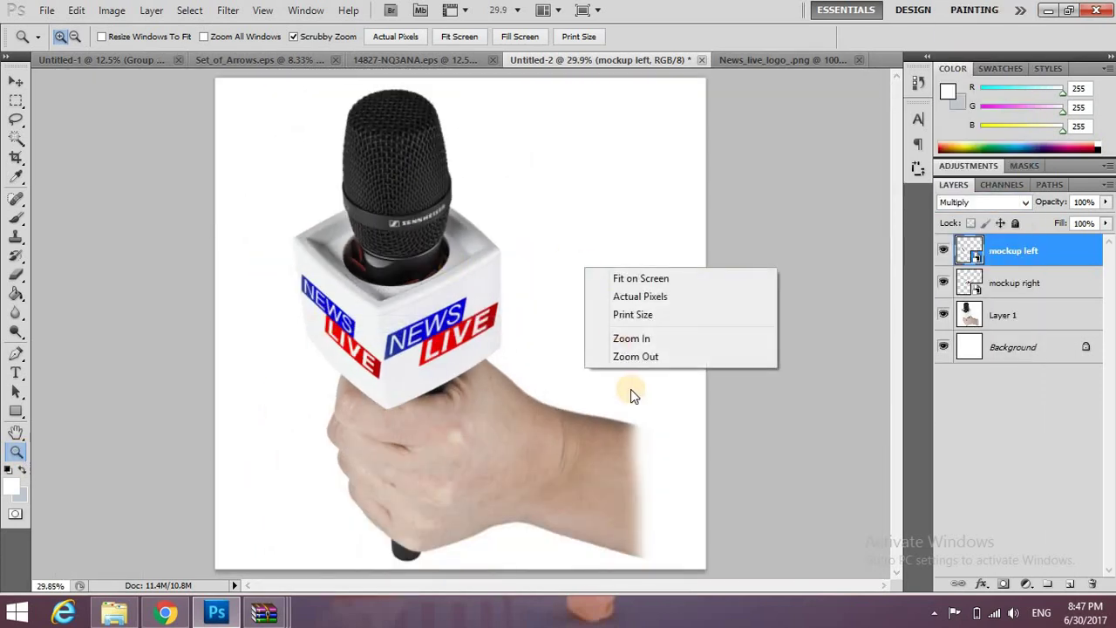
click(647, 366)
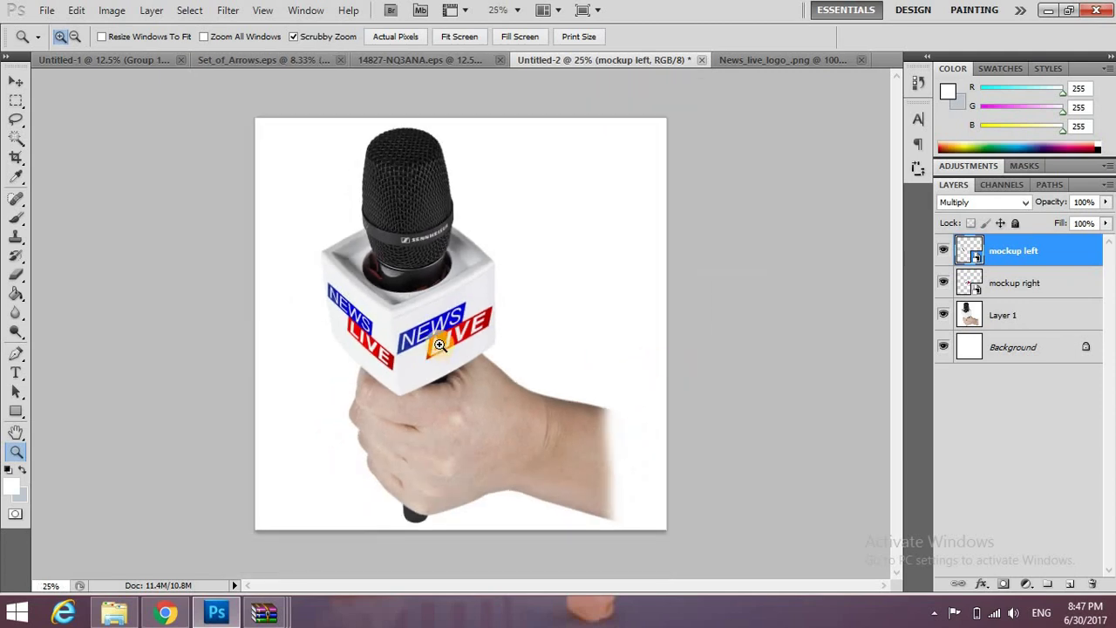
click(446, 289)
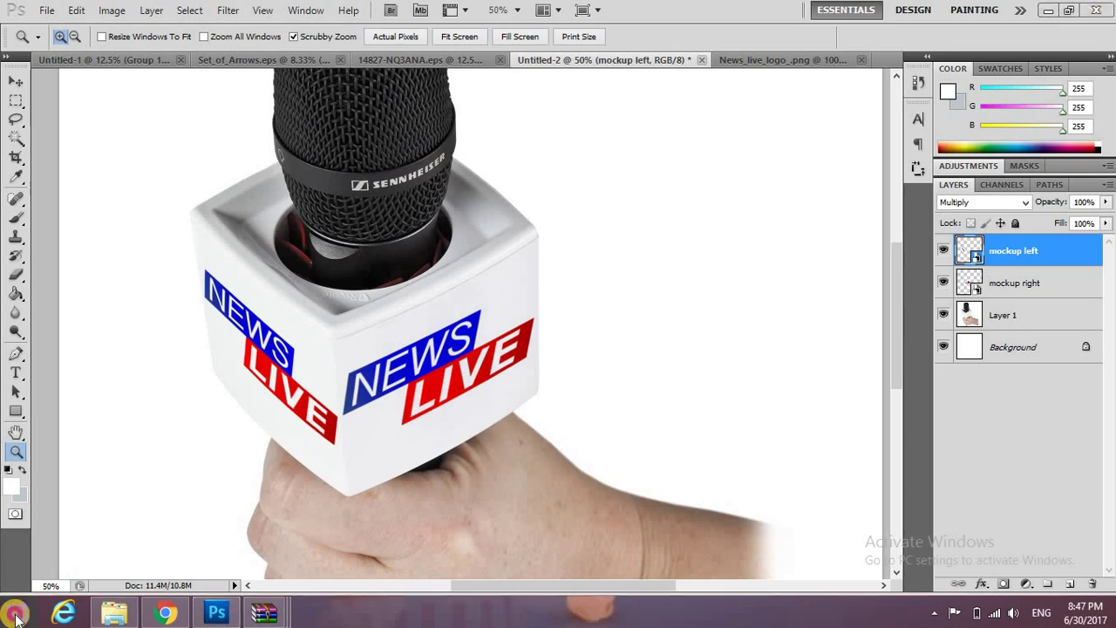
Launch a blank Notepad window by searching for Notepad in the Windows Search charm.
click(16, 614)
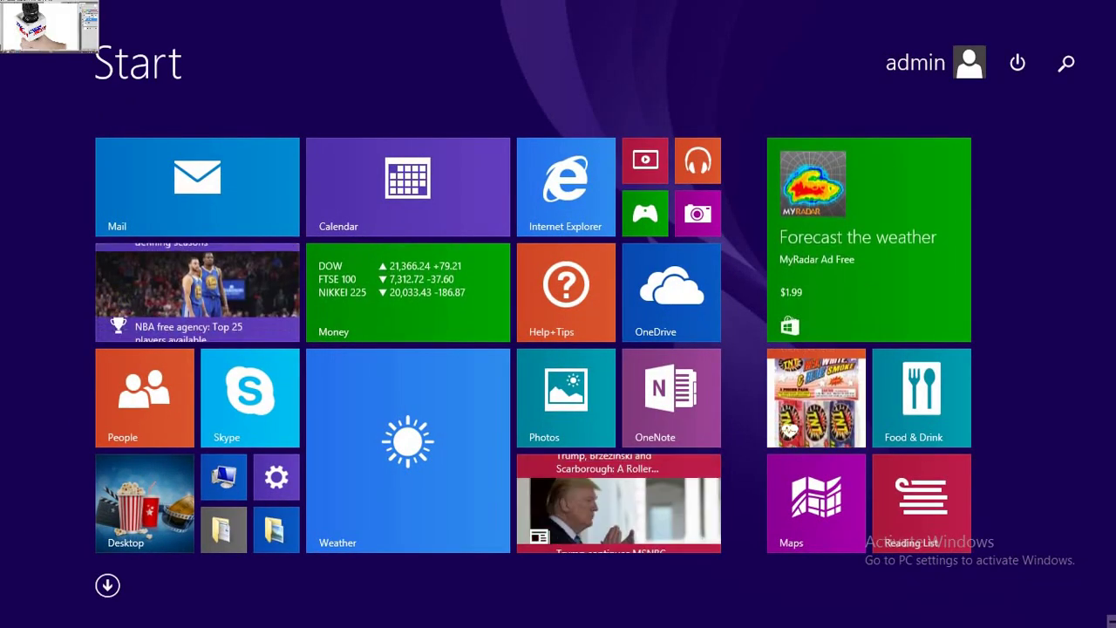
click(44, 26)
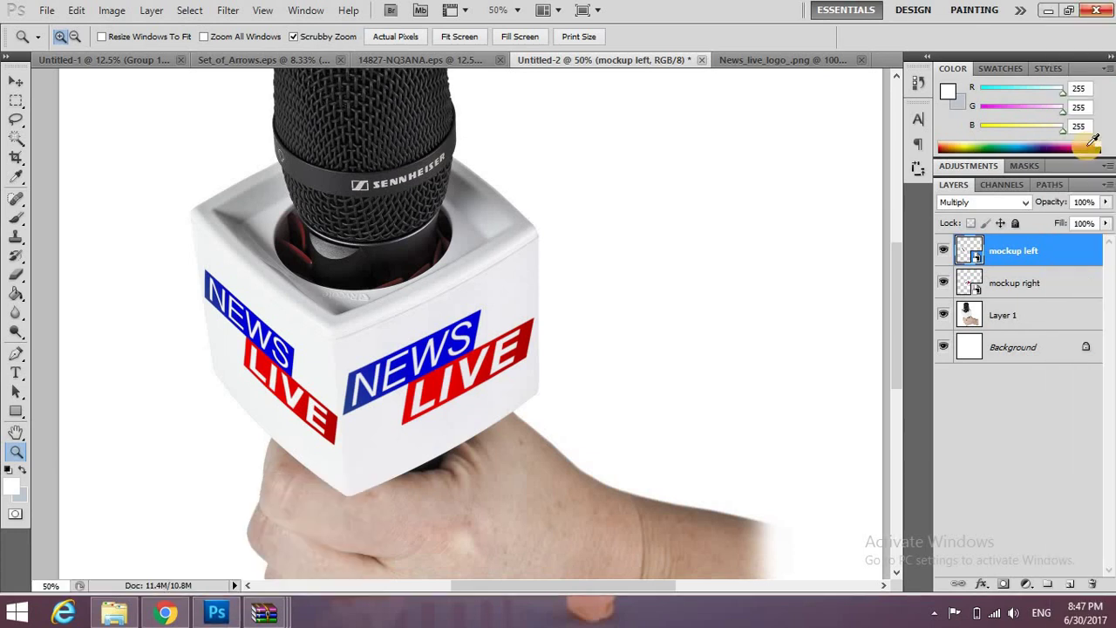
click(1089, 147)
text(n)
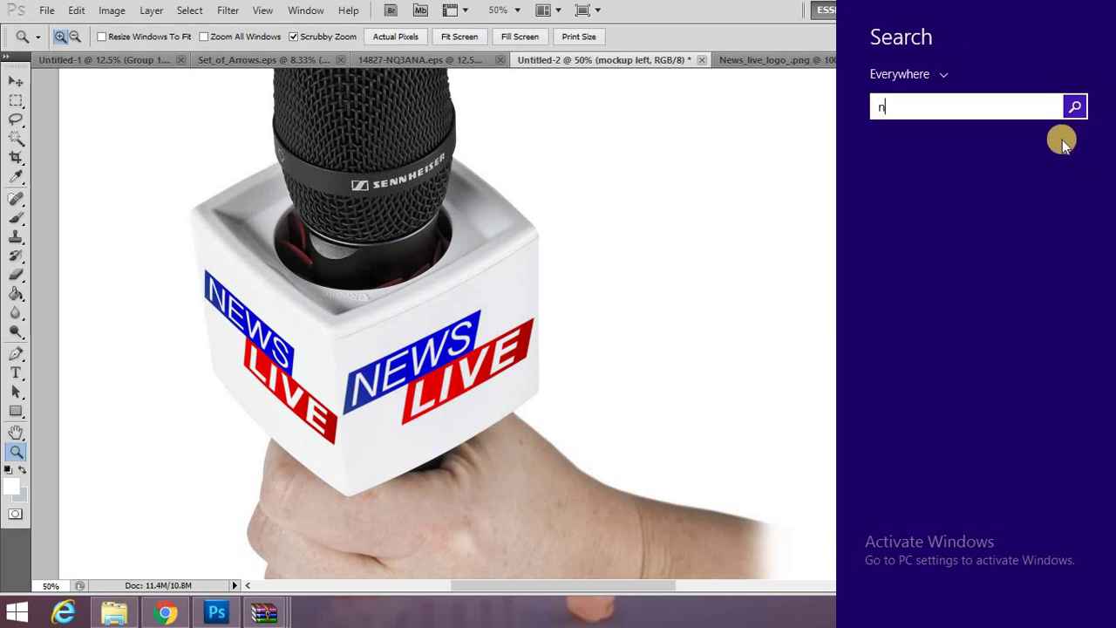
text(ote )
text(pad)
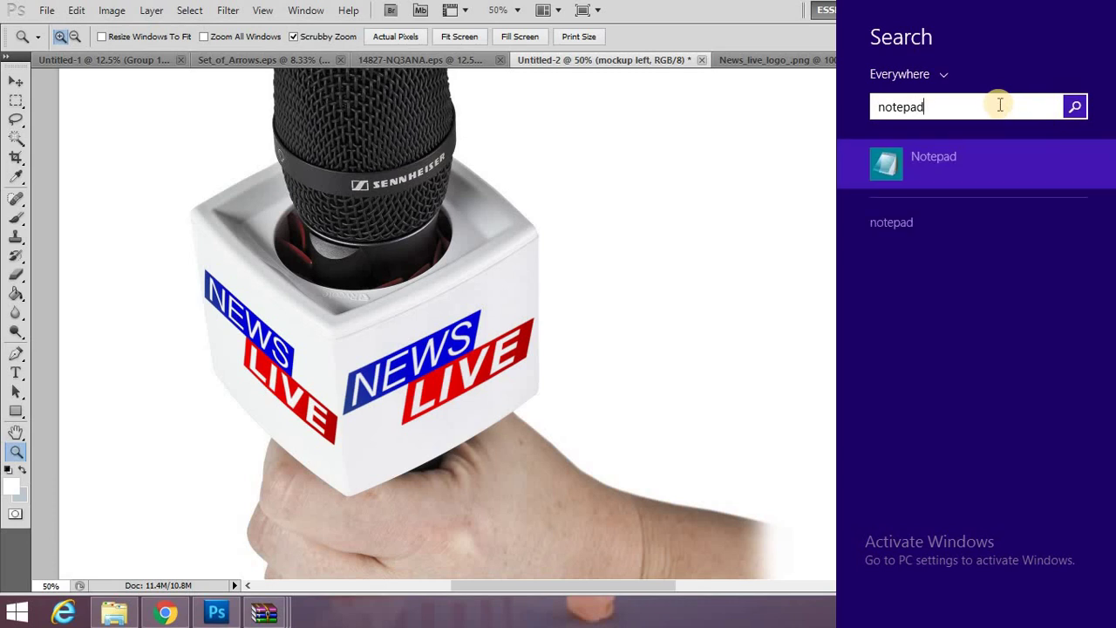
key(Return)
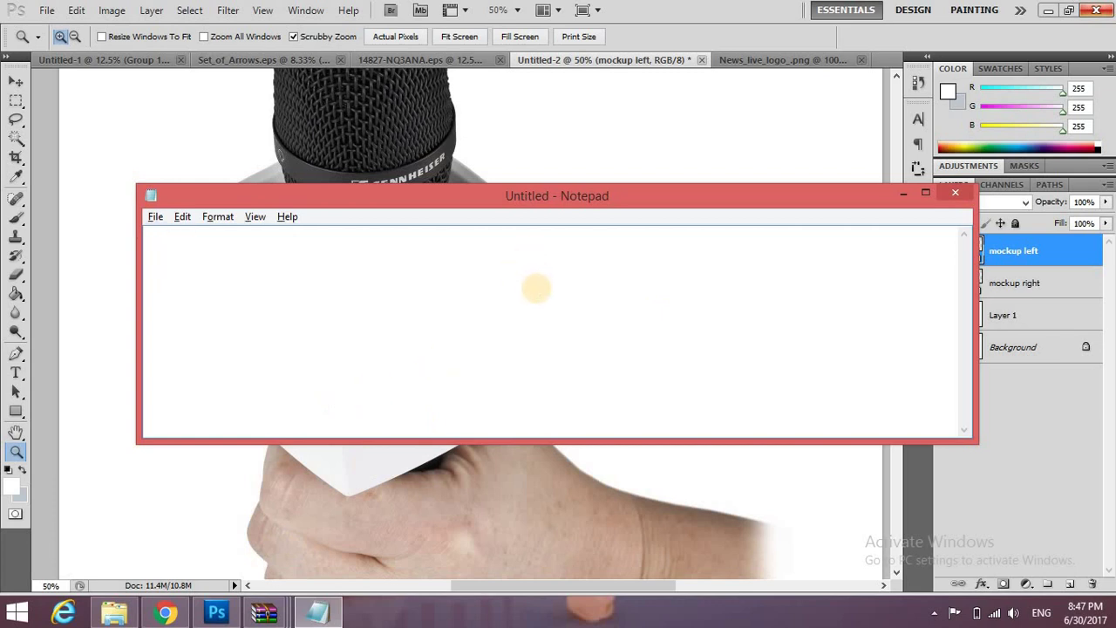
Write the Arabic sentence about changing the logo, then 'You can change logo easily' below it.
text(يمك)
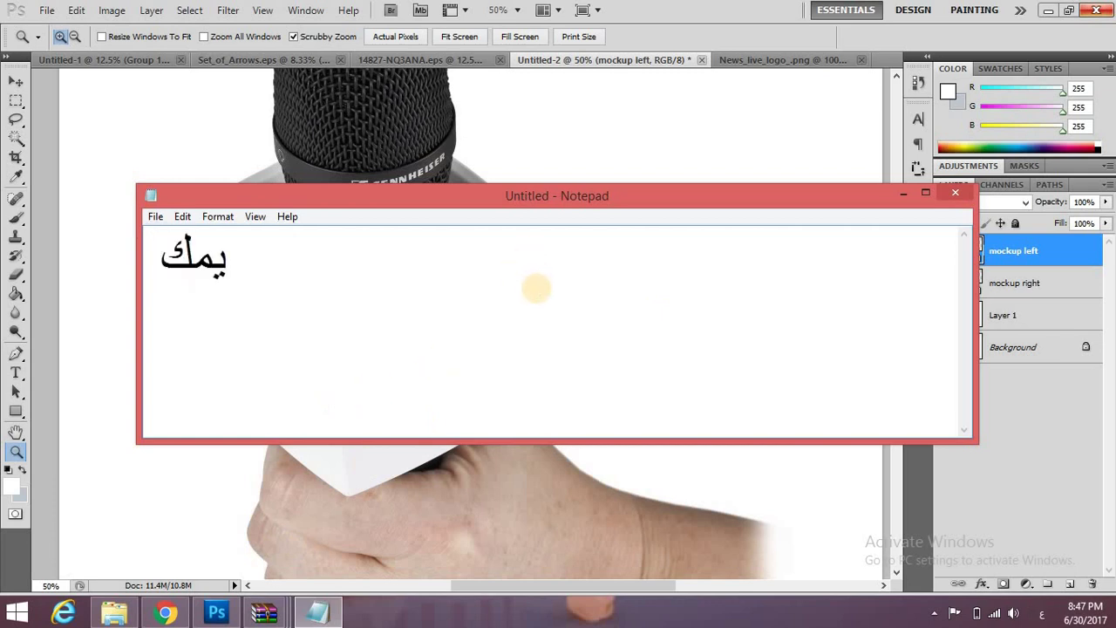
text(نك تغي)
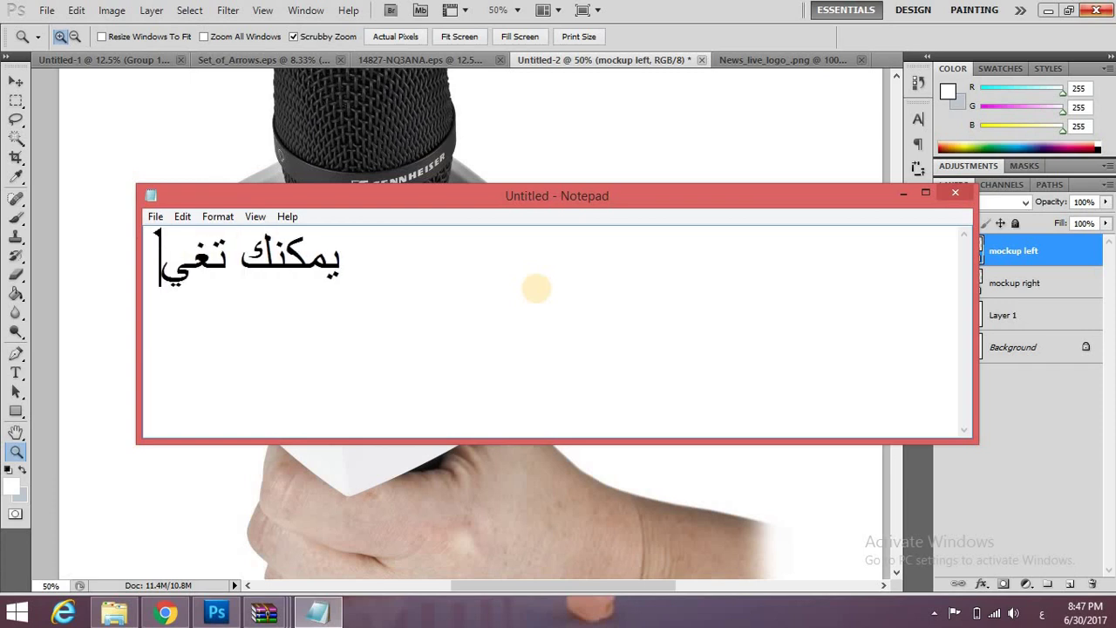
text(ر الشعار بأي)
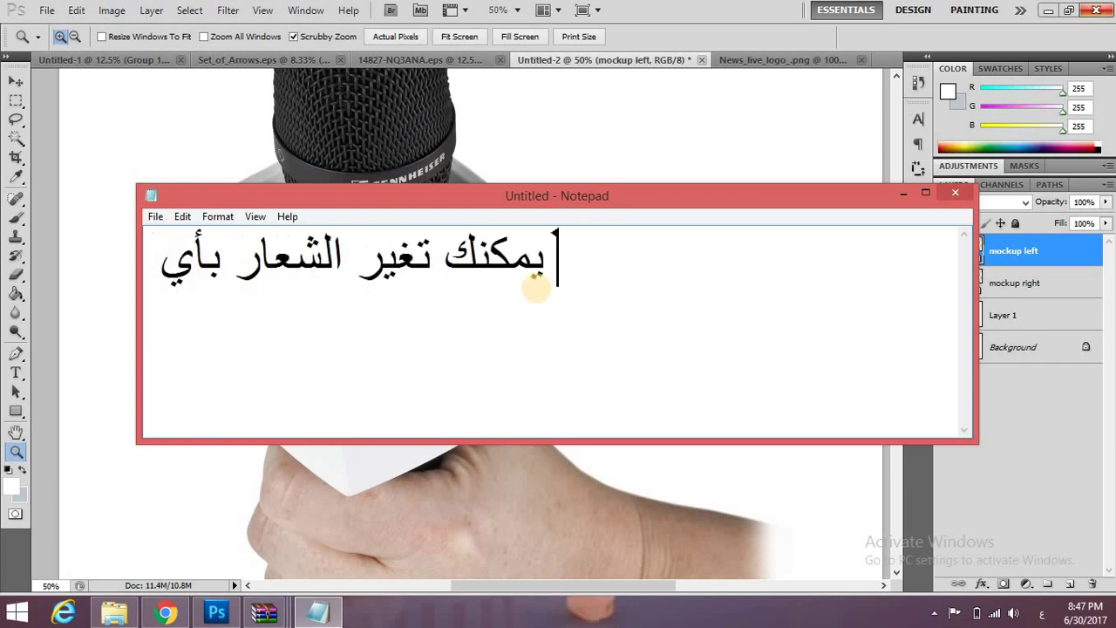
text( شعار أخر)
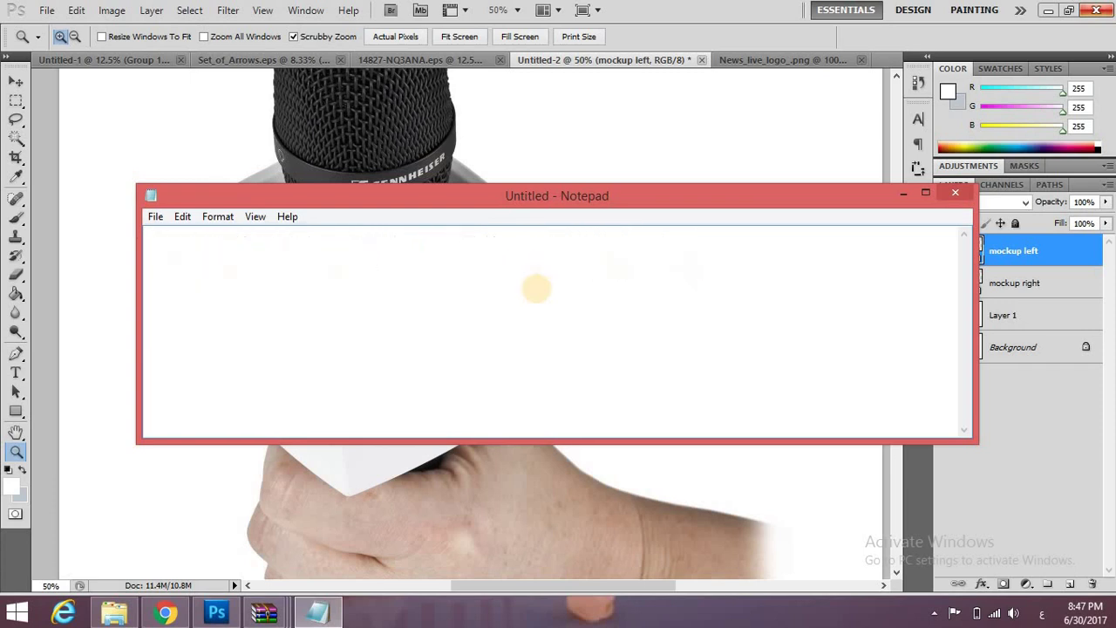
text( بسهولة)
key(Return)
text(You can)
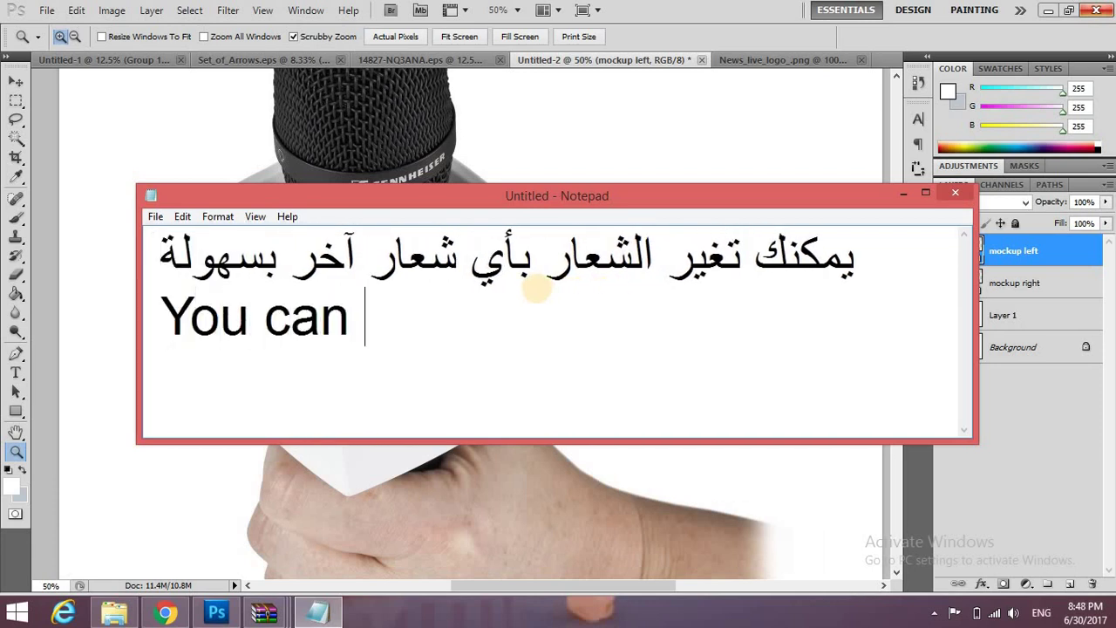
text(change lo)
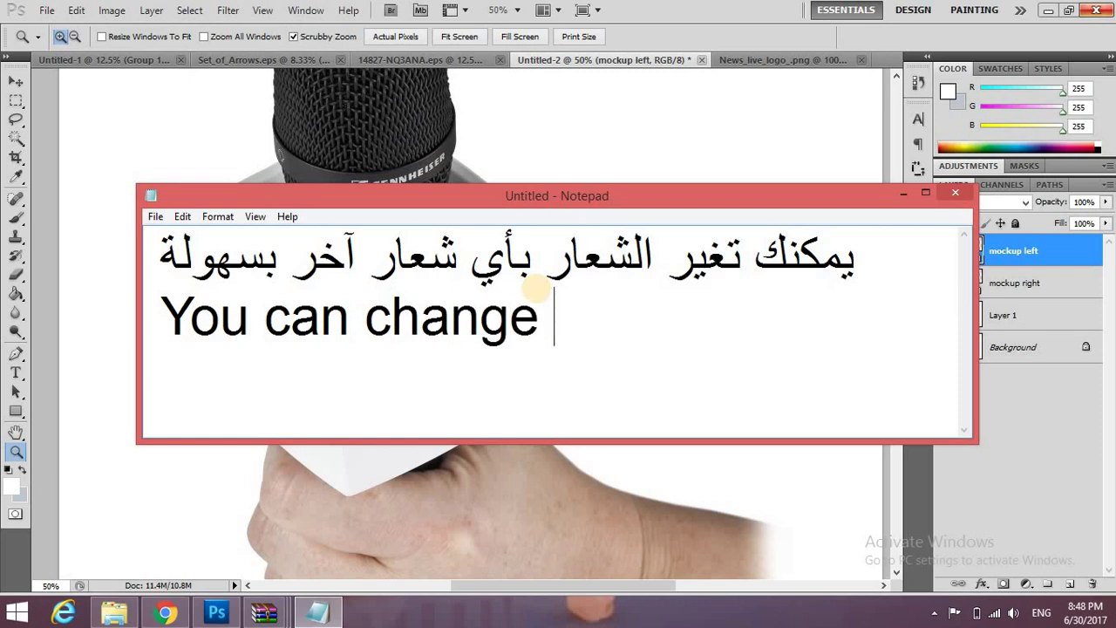
text(go easily)
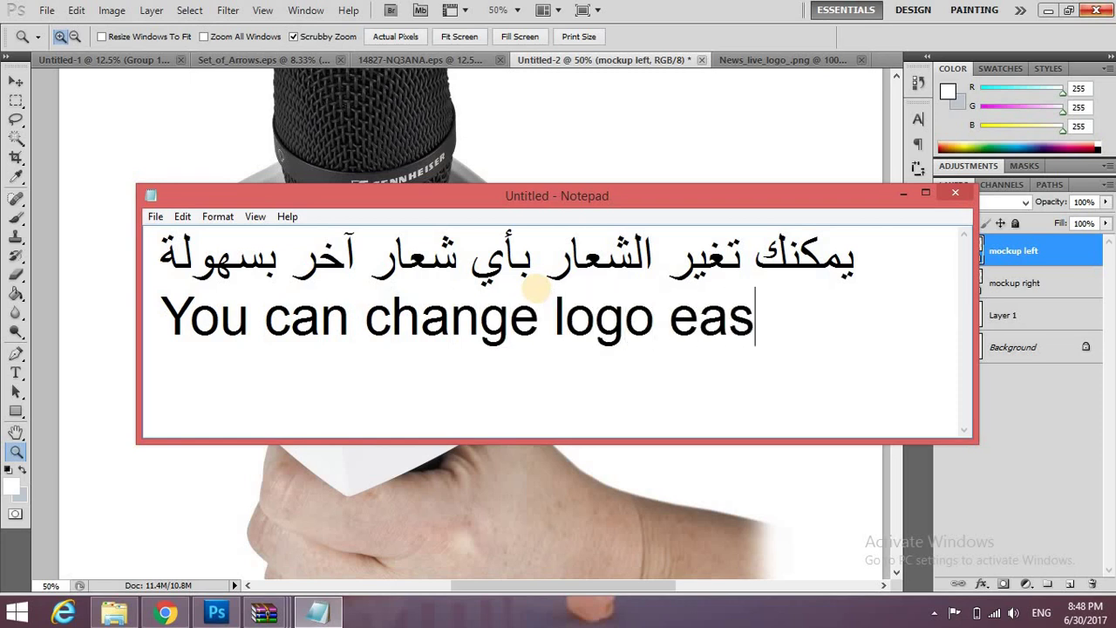